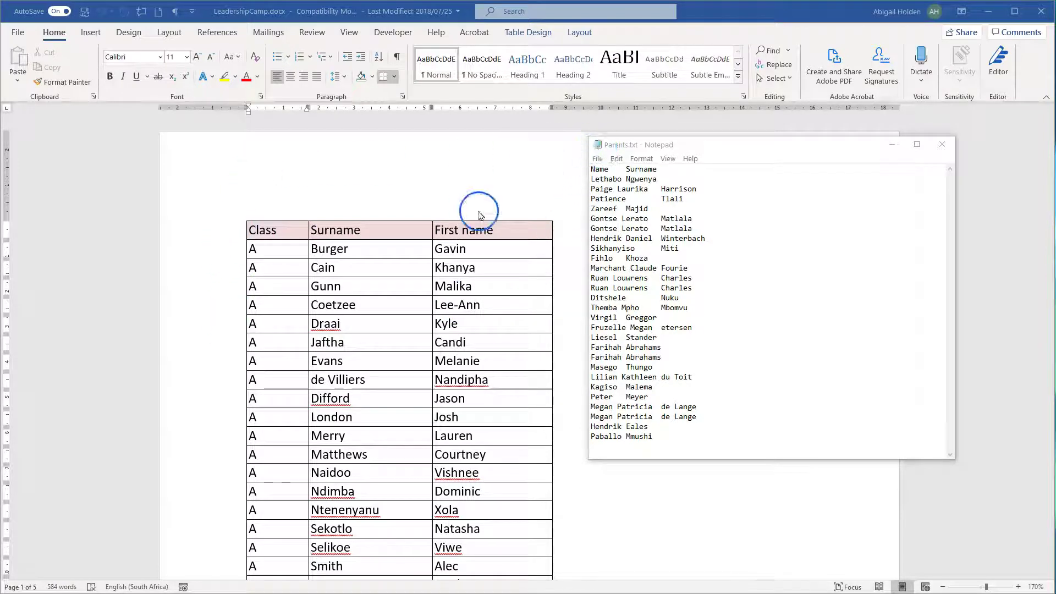
Look through the class list table in LeadershipCamp.docx, then put the document out of view.
{"action": "left_click", "coordinate": [318, 275]}
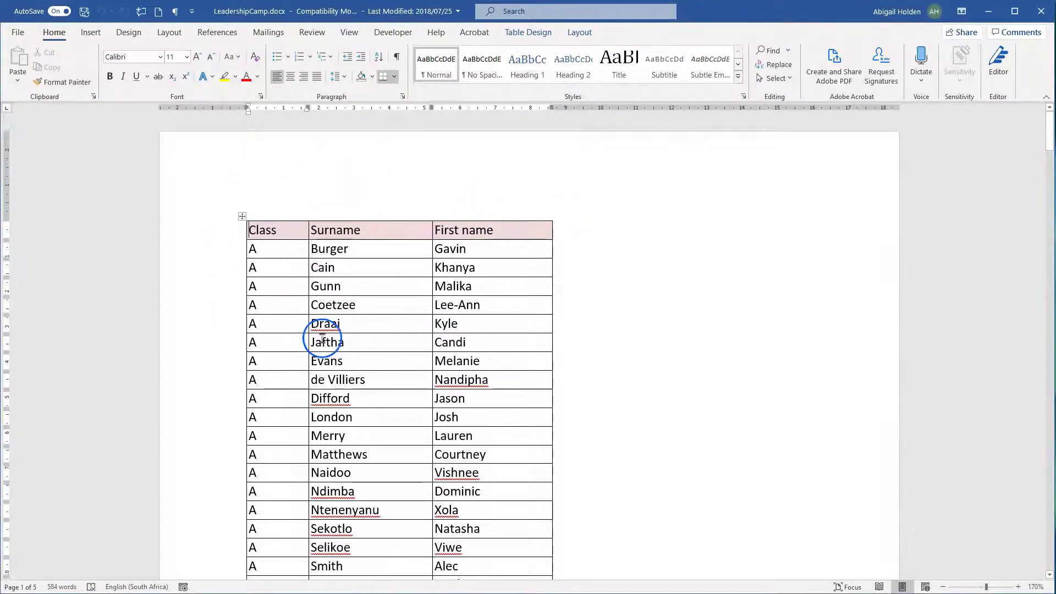
{"action": "scroll", "coordinate": [318, 335], "scroll_direction": "down", "scroll_amount": 7}
{"action": "scroll", "coordinate": [318, 322], "scroll_direction": "down", "scroll_amount": 2}
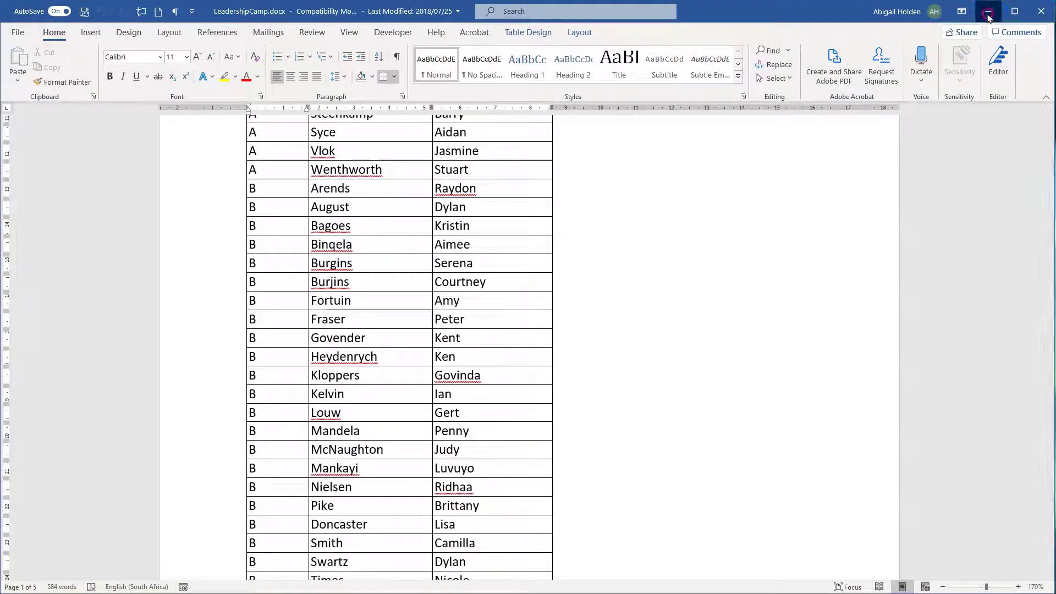
{"action": "left_click", "coordinate": [989, 11]}
Examine the column headings of the learner list in Learners.xlsx in Excel, then put the workbook out of view.
{"action": "left_click", "coordinate": [246, 177]}
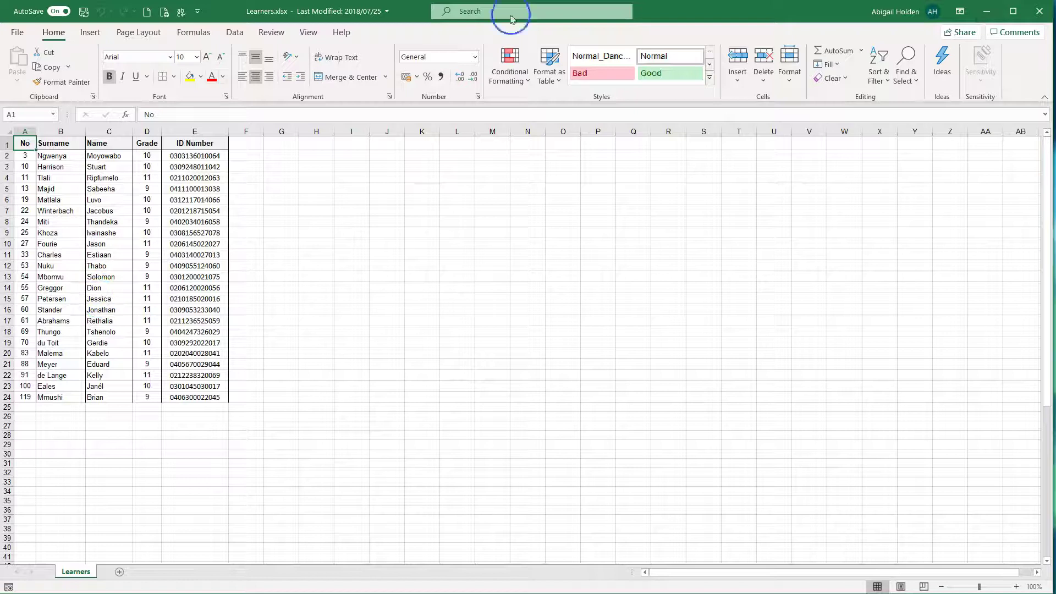
{"action": "left_click", "coordinate": [43, 142]}
{"action": "left_click", "coordinate": [113, 143]}
{"action": "left_click", "coordinate": [147, 143]}
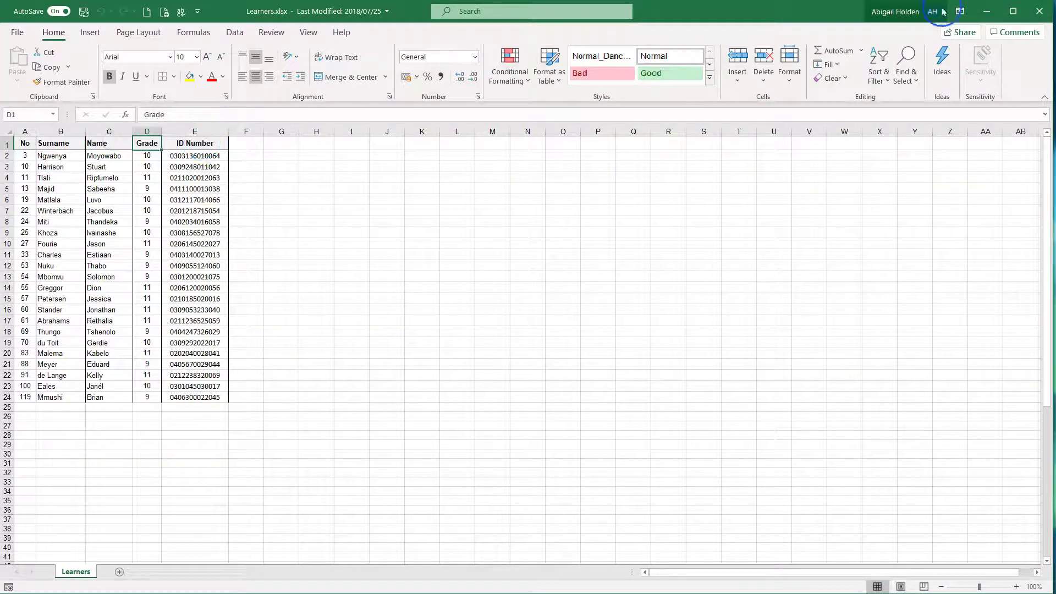
{"action": "left_click", "coordinate": [988, 12]}
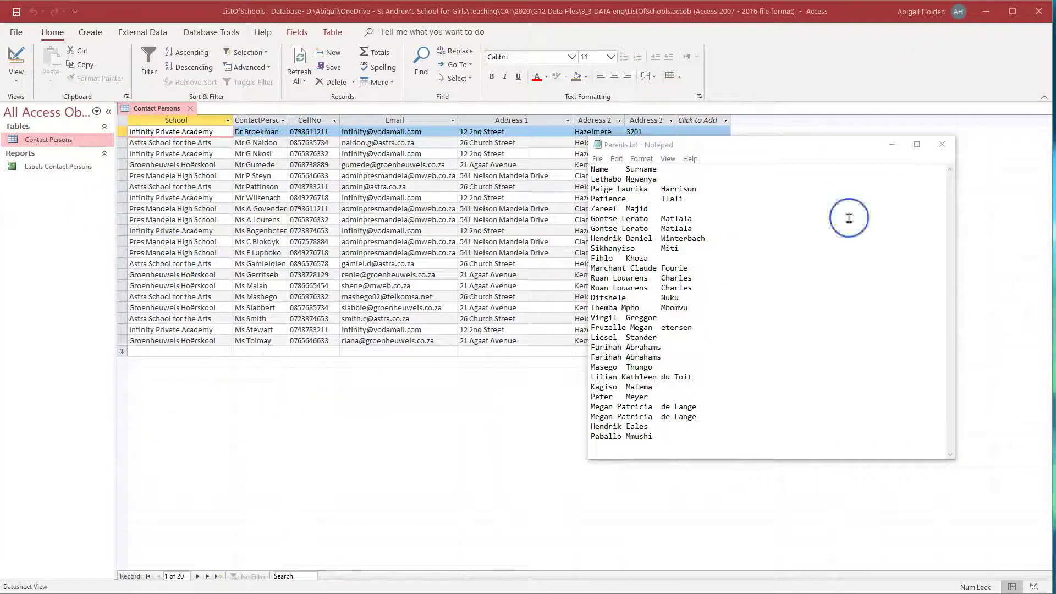
Examine how names and surnames are separated in Parents.txt in Notepad, then close the file.
{"action": "left_click_drag", "start_coordinate": [618, 148], "coordinate": [385, 108]}
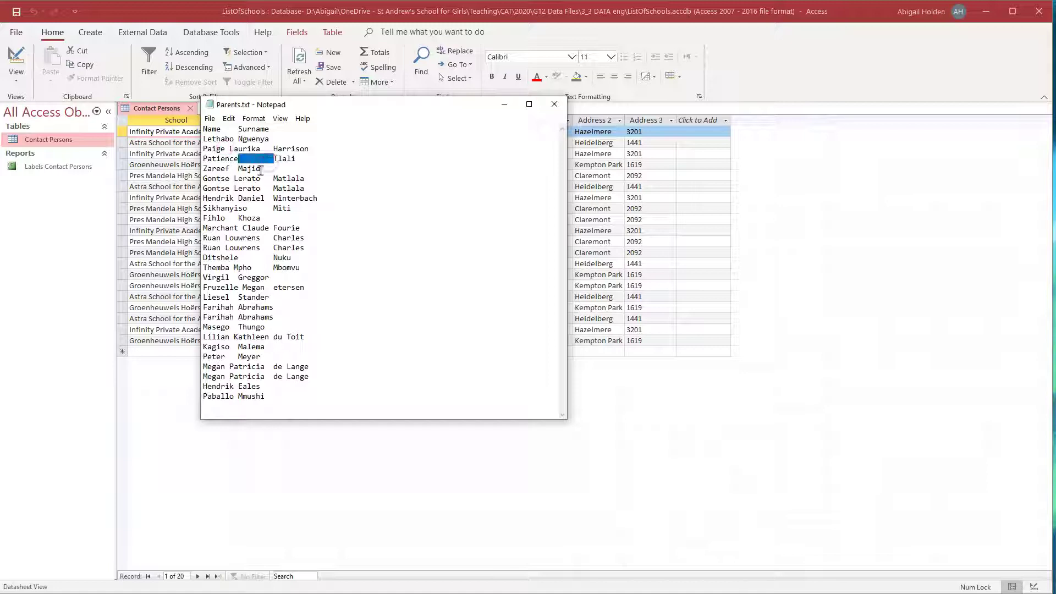
{"action": "left_click", "coordinate": [231, 169]}
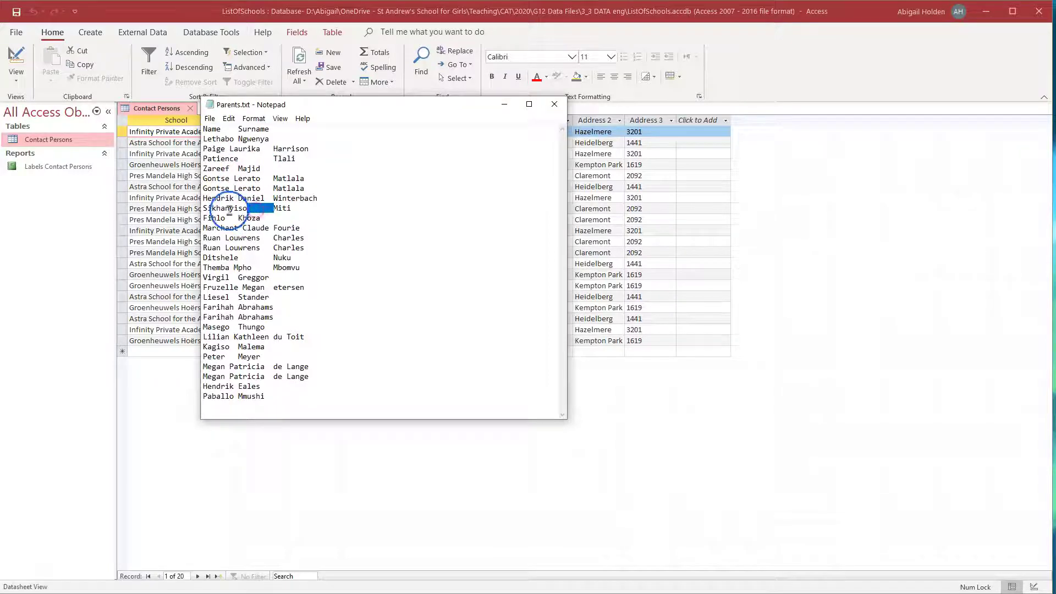
{"action": "left_click", "coordinate": [553, 105]}
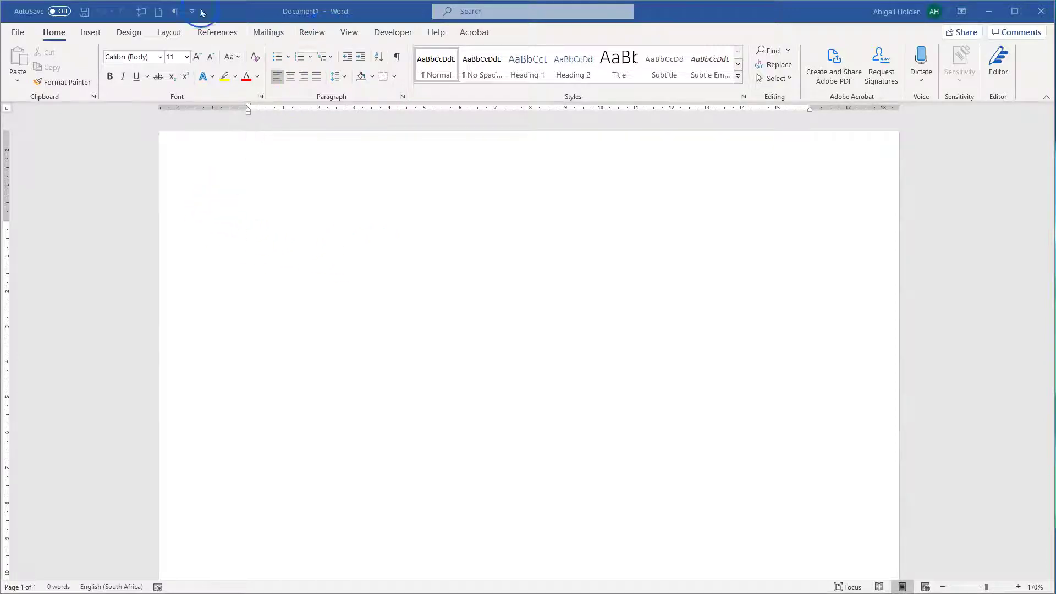
Start a labels mail merge in a blank Word document using the vendor Tower and the product Tower W110 Mailing Label.
{"action": "left_click", "coordinate": [269, 32]}
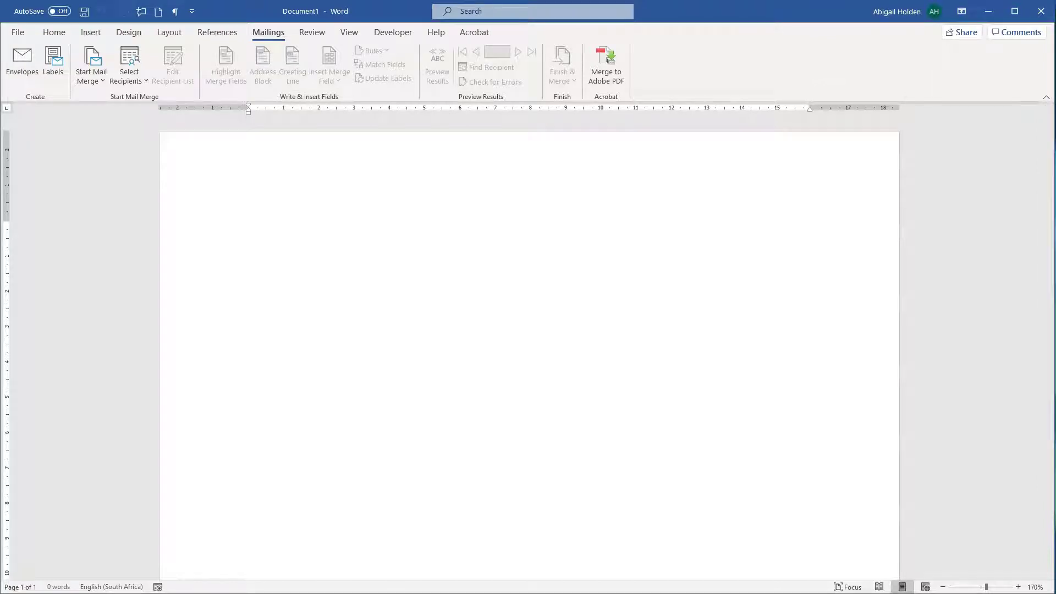
{"action": "left_click", "coordinate": [100, 81]}
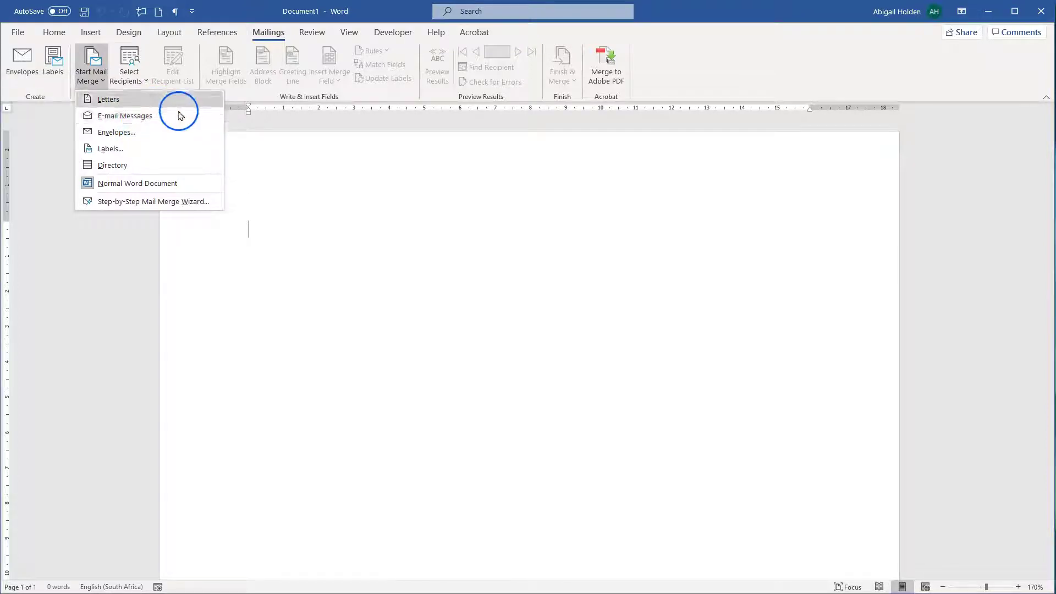
{"action": "left_click", "coordinate": [107, 154]}
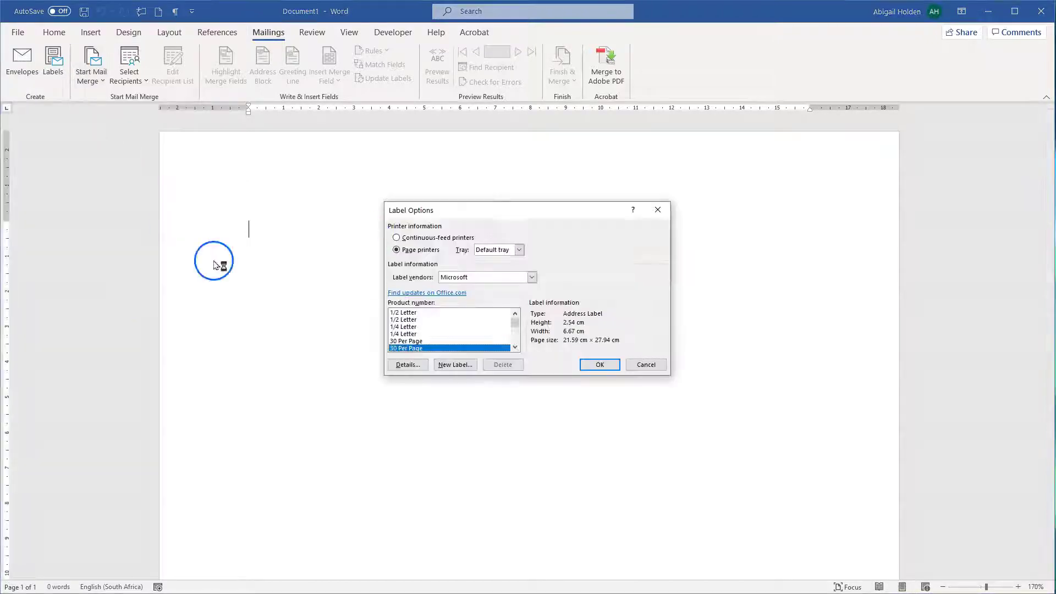
{"action": "left_click", "coordinate": [531, 277]}
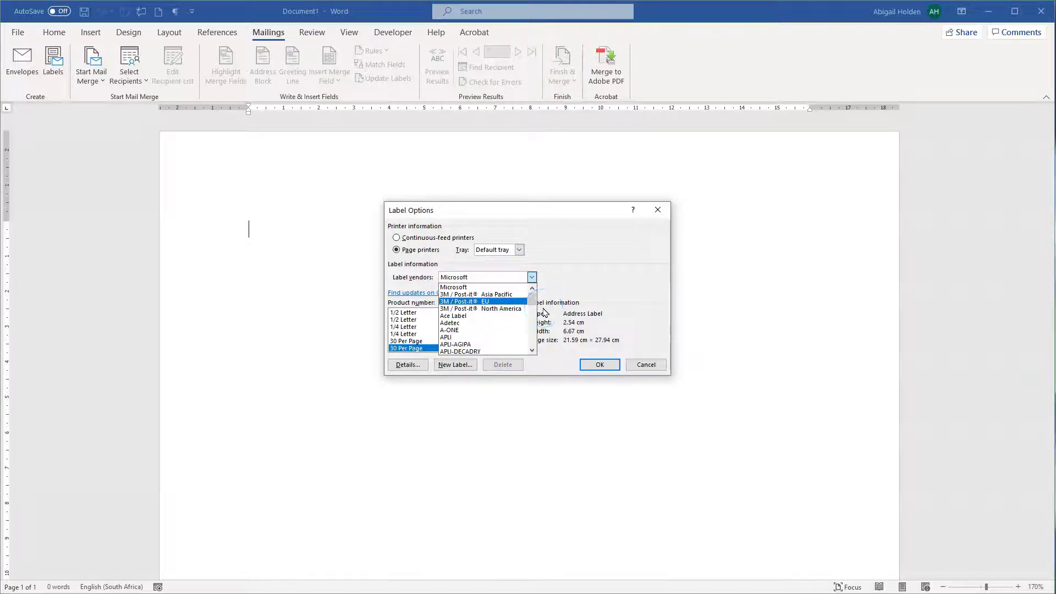
{"action": "left_click_drag", "start_coordinate": [532, 301], "coordinate": [531, 344]}
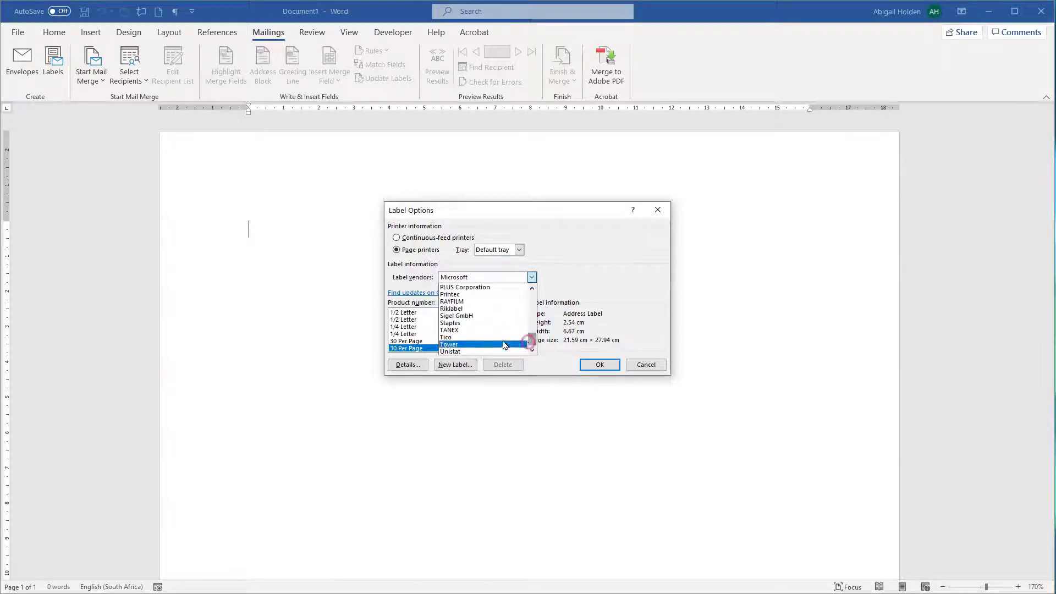
{"action": "left_click", "coordinate": [487, 345]}
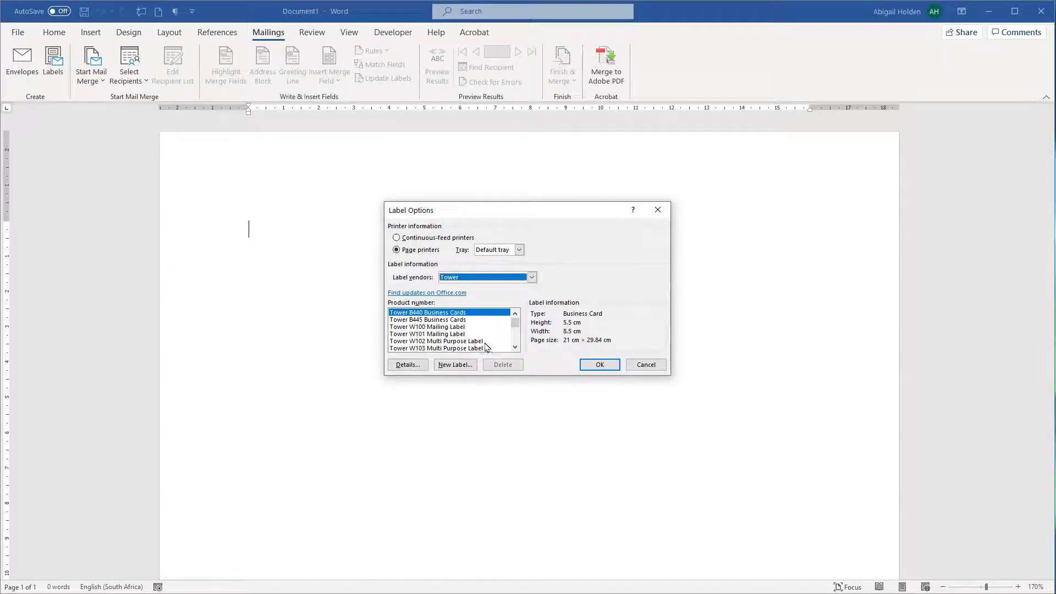
{"action": "left_click", "coordinate": [521, 355]}
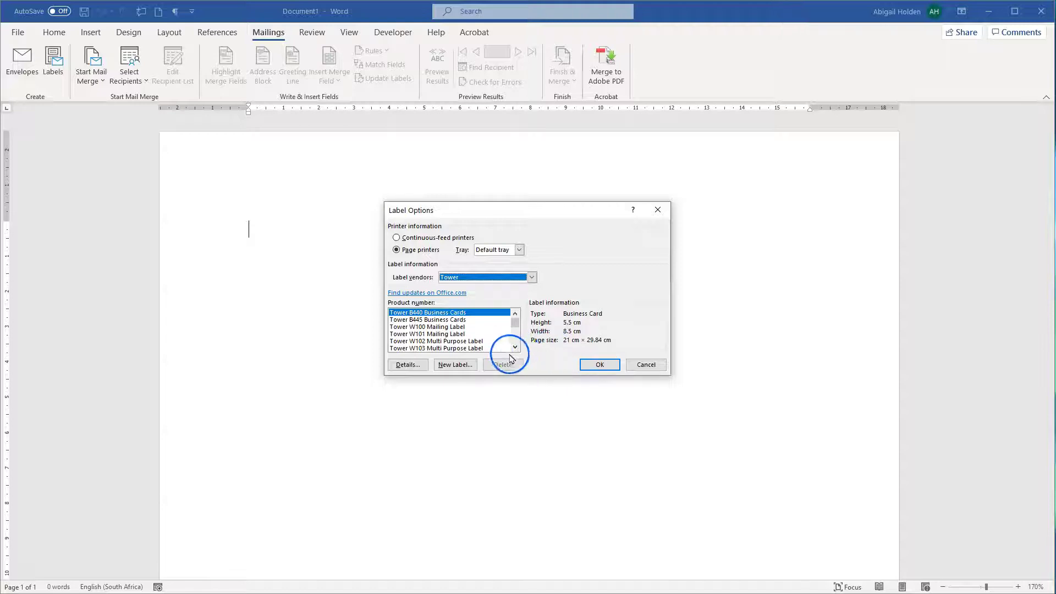
{"action": "left_click", "coordinate": [514, 348]}
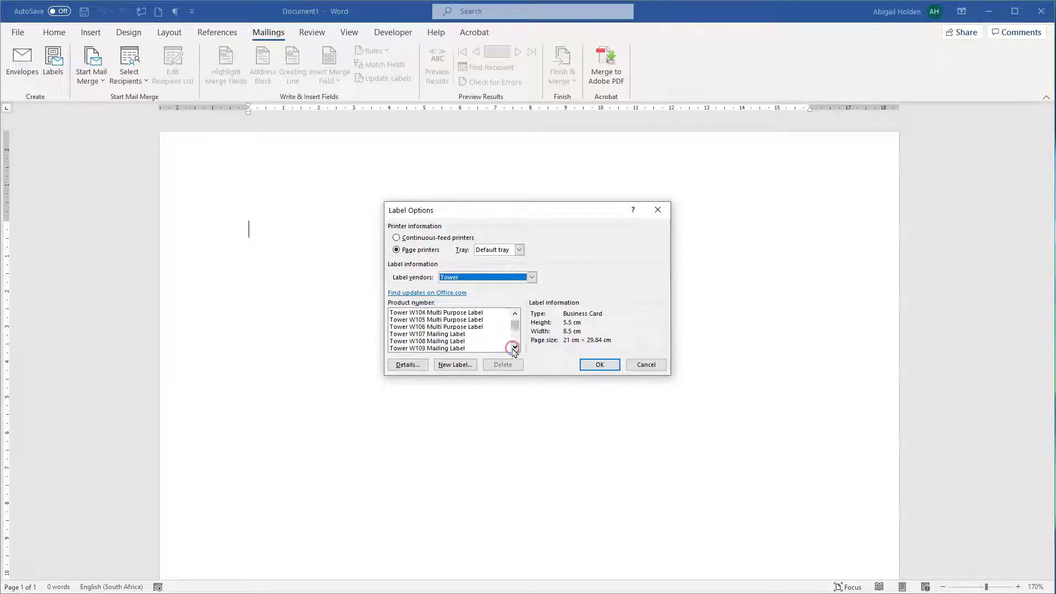
{"action": "left_click", "coordinate": [412, 342]}
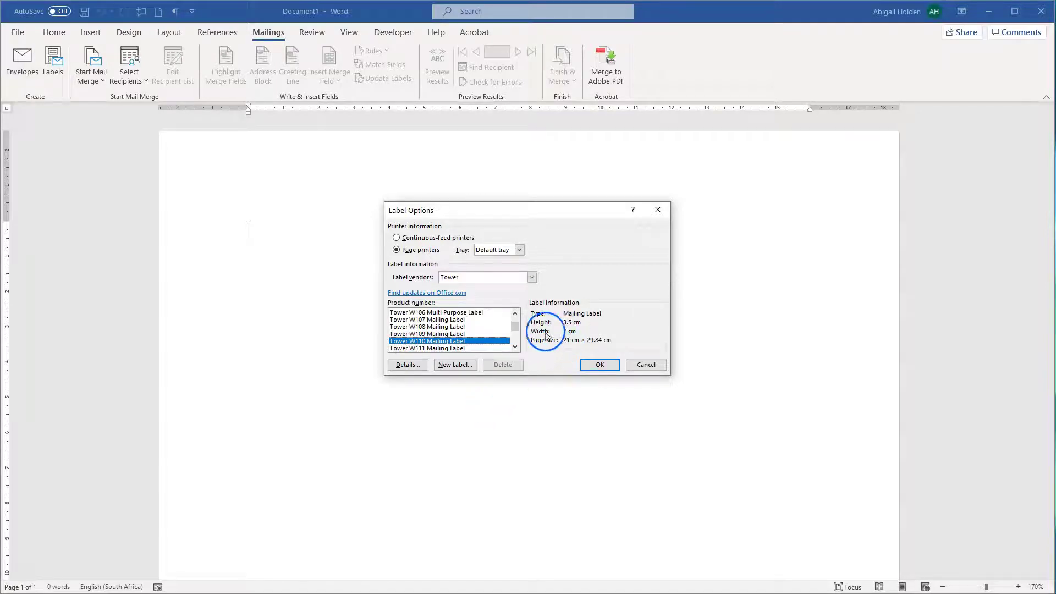
{"action": "left_click", "coordinate": [595, 367]}
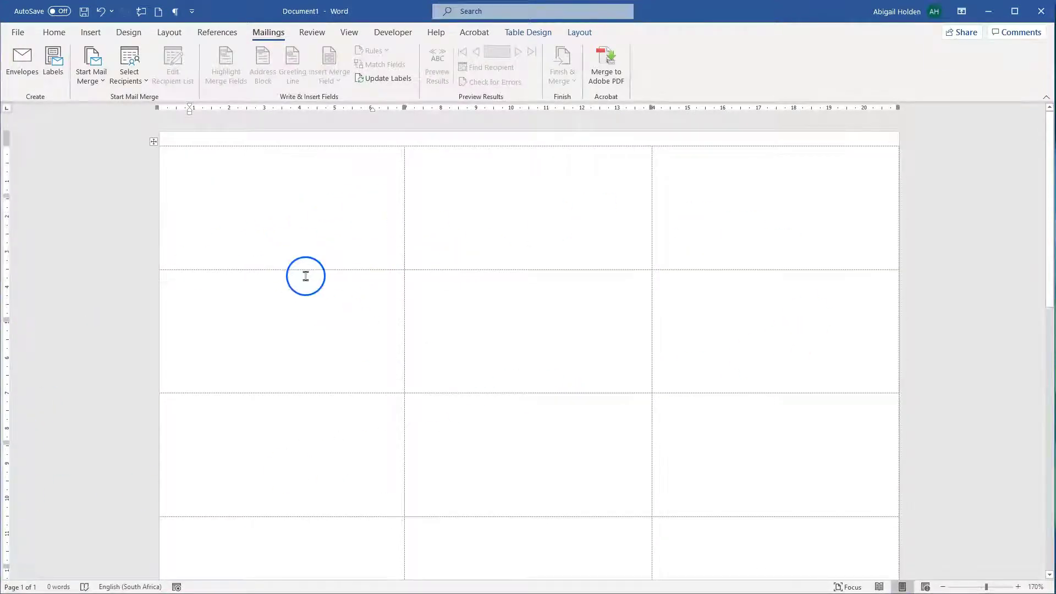
Look over the blank label sheet, then hide the label table's gridlines and show them again.
{"action": "scroll", "coordinate": [302, 276], "scroll_direction": "down", "scroll_amount": 3}
{"action": "scroll", "coordinate": [311, 290], "scroll_direction": "up", "scroll_amount": 3}
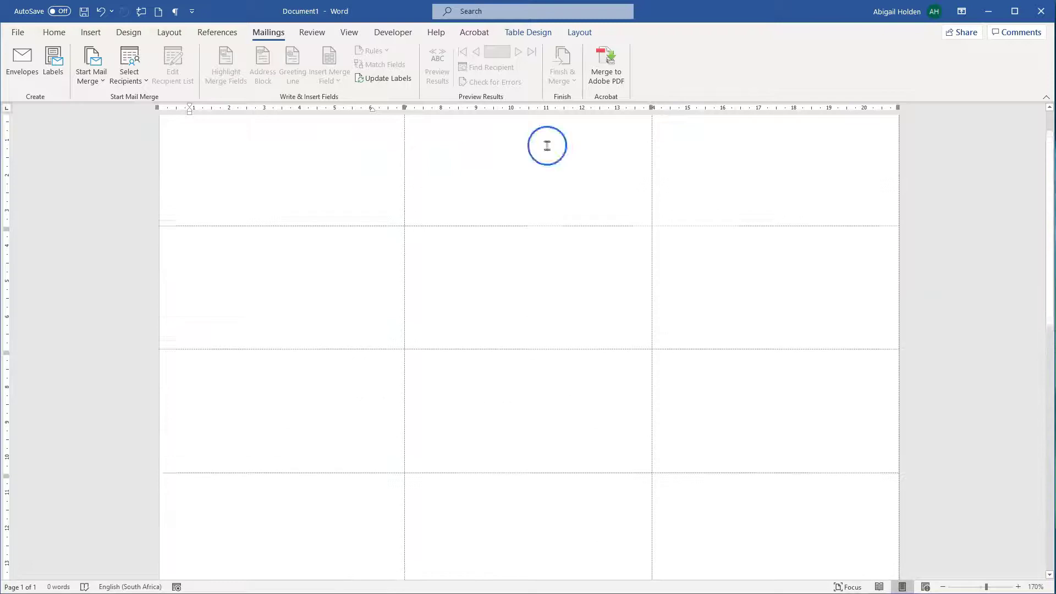
{"action": "left_click", "coordinate": [580, 32]}
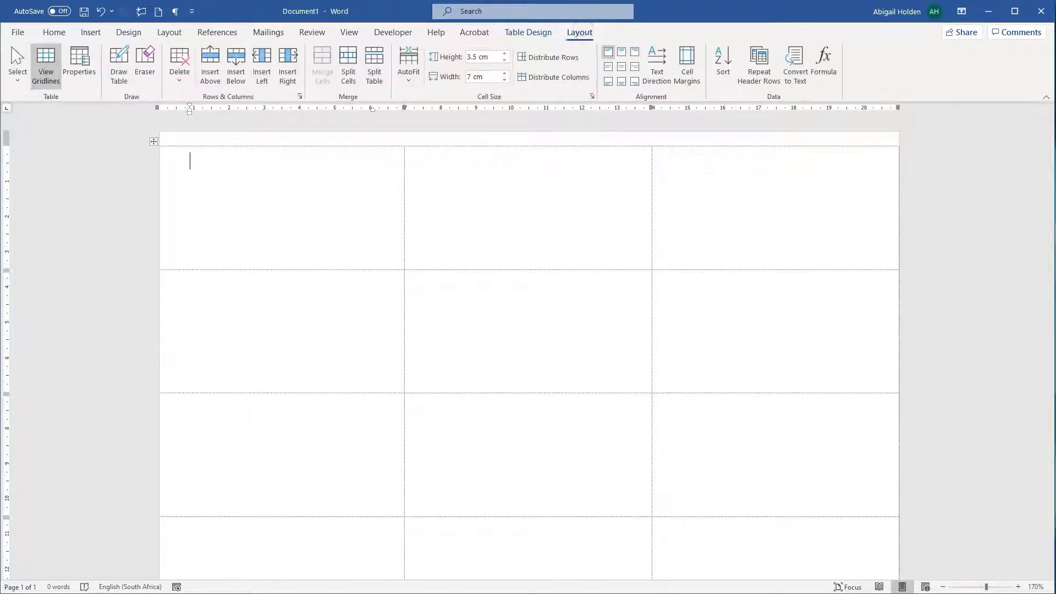
{"action": "left_click", "coordinate": [57, 70]}
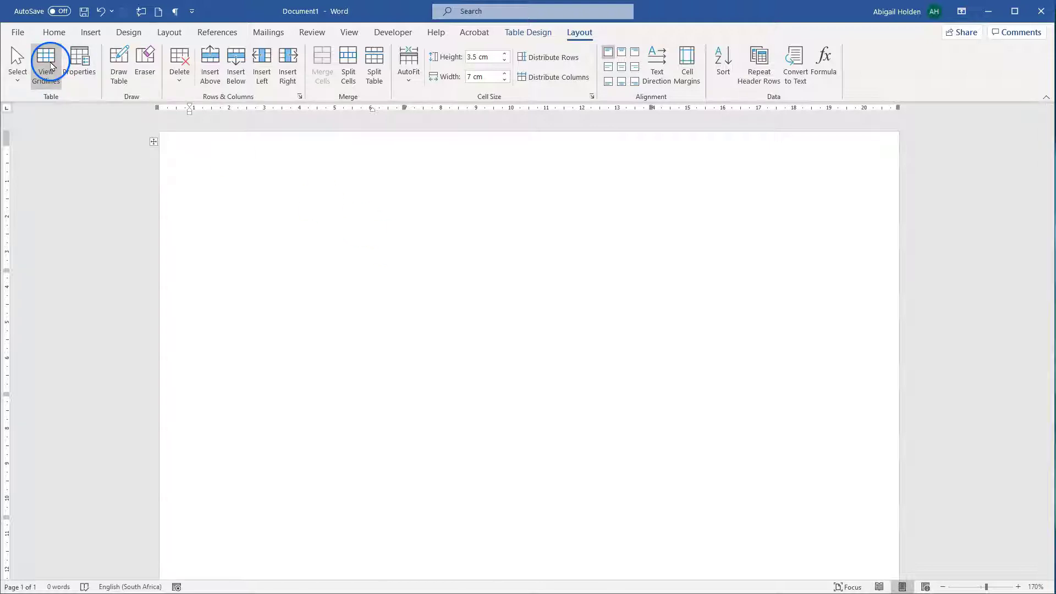
{"action": "left_click", "coordinate": [46, 65]}
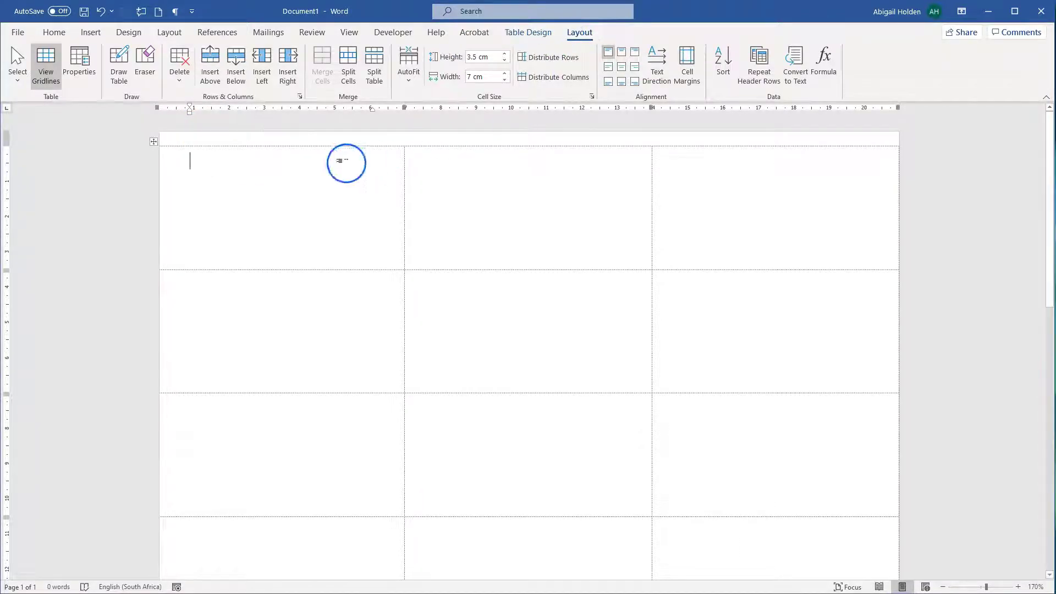
Connect the labels to the existing recipient list Learners.xlsx from the 3_3 DATA eng folder, using its Learners$ table.
{"action": "left_click", "coordinate": [267, 32]}
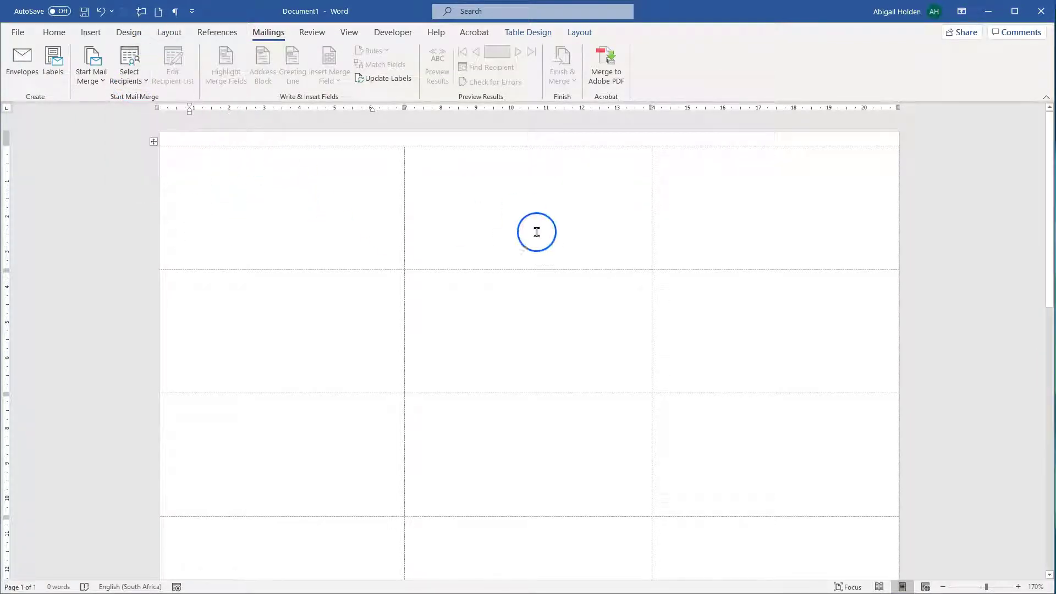
{"action": "left_click", "coordinate": [126, 80]}
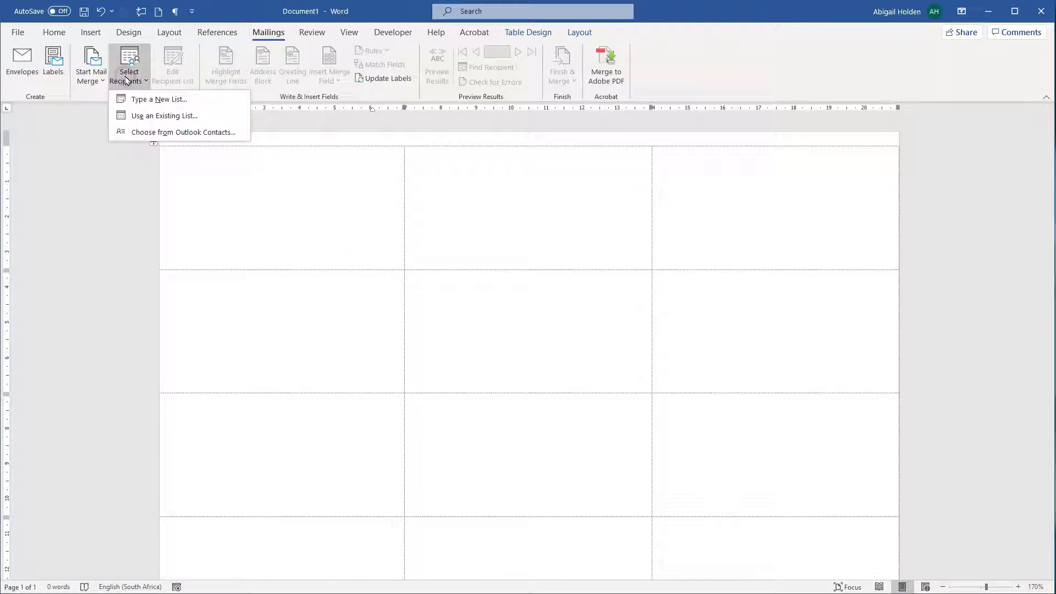
{"action": "left_click", "coordinate": [159, 116]}
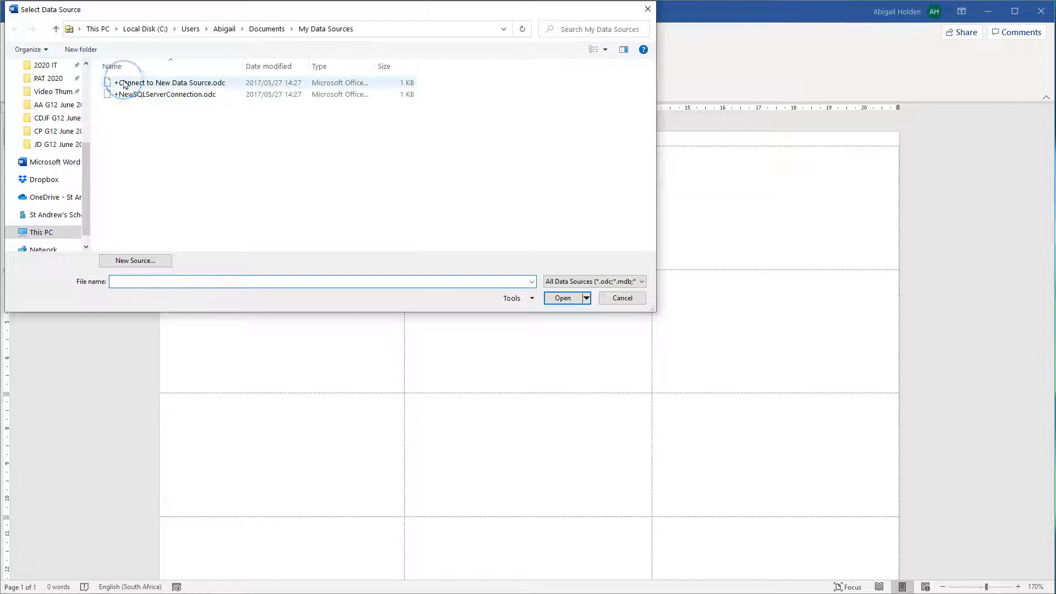
{"action": "mouse_move", "coordinate": [90, 196]}
{"action": "left_mouse_down"}
{"action": "mouse_move", "coordinate": [85, 148]}
{"action": "mouse_move", "coordinate": [86, 189]}
{"action": "left_mouse_up"}
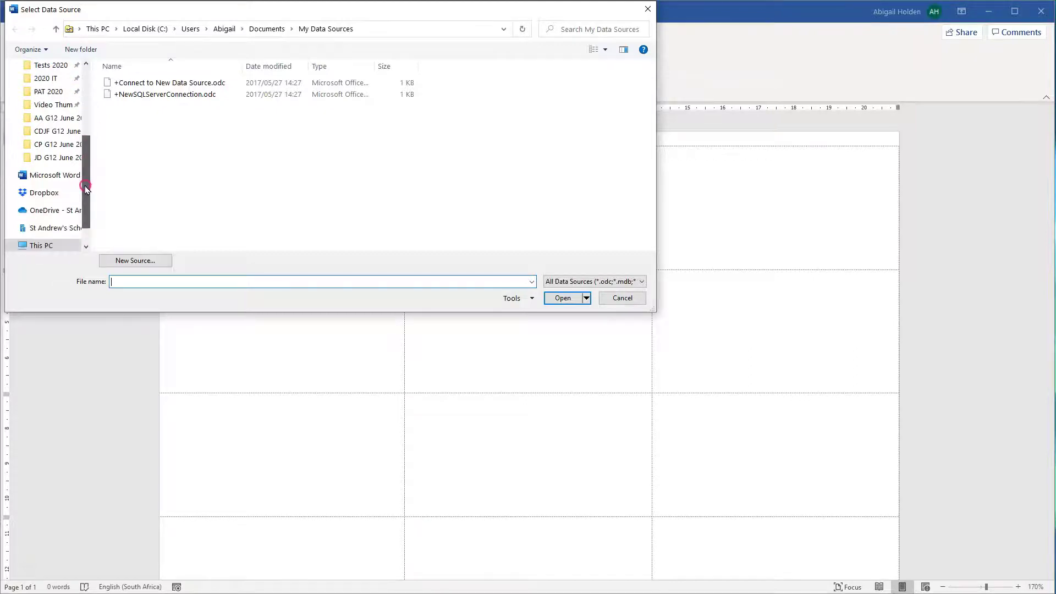
{"action": "left_click", "coordinate": [142, 129]}
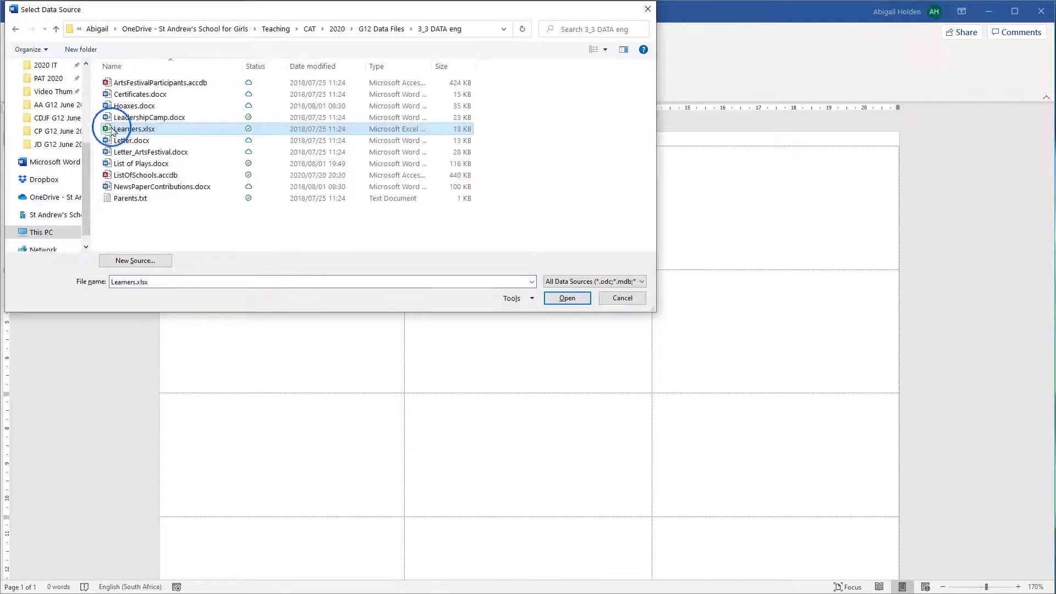
{"action": "left_click", "coordinate": [334, 130]}
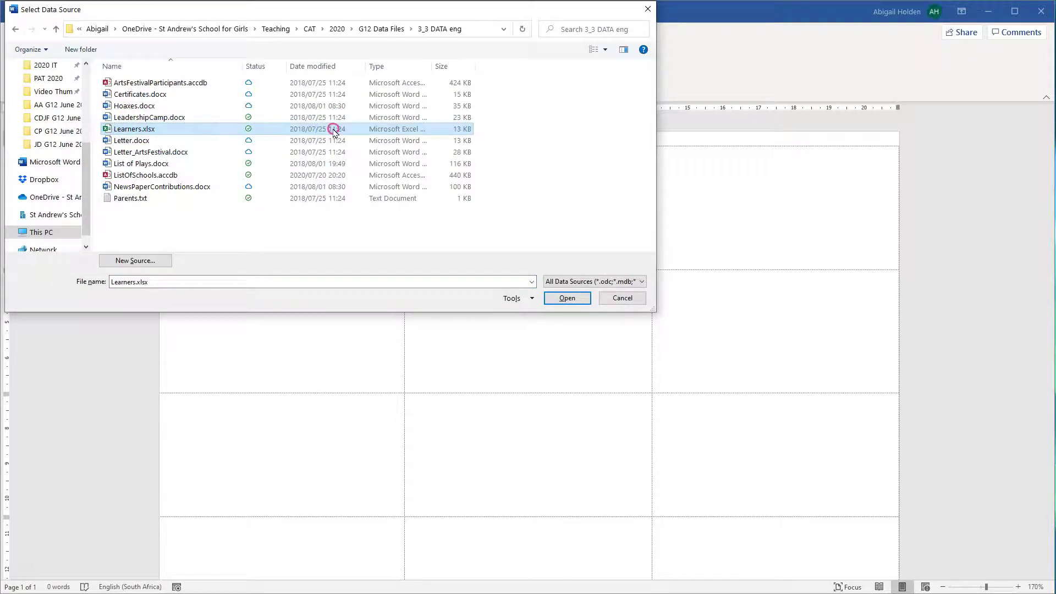
{"action": "left_click", "coordinate": [564, 300]}
{"action": "left_click", "coordinate": [457, 264]}
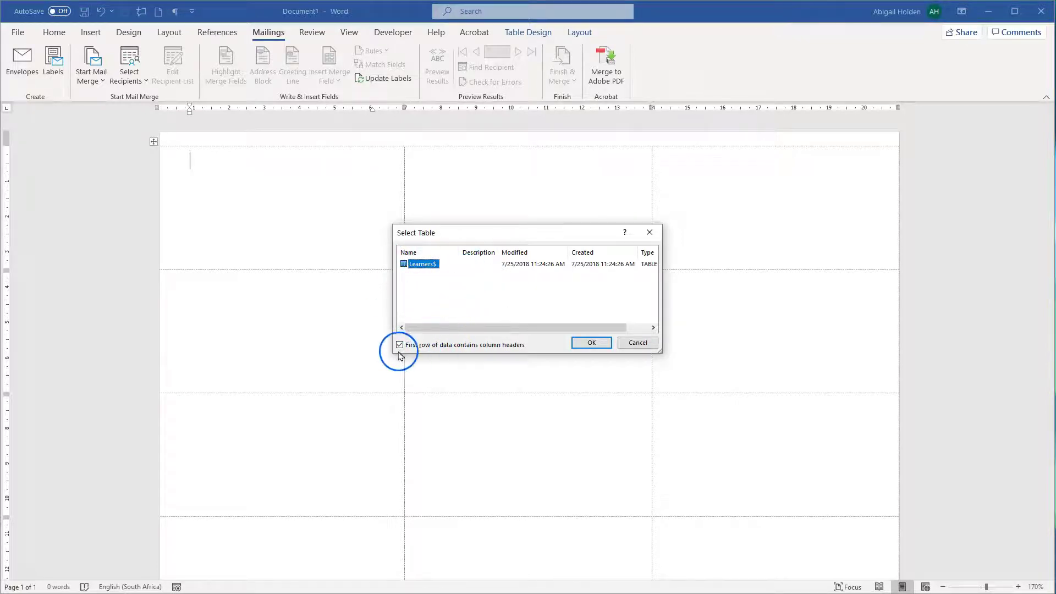
{"action": "left_click", "coordinate": [592, 342]}
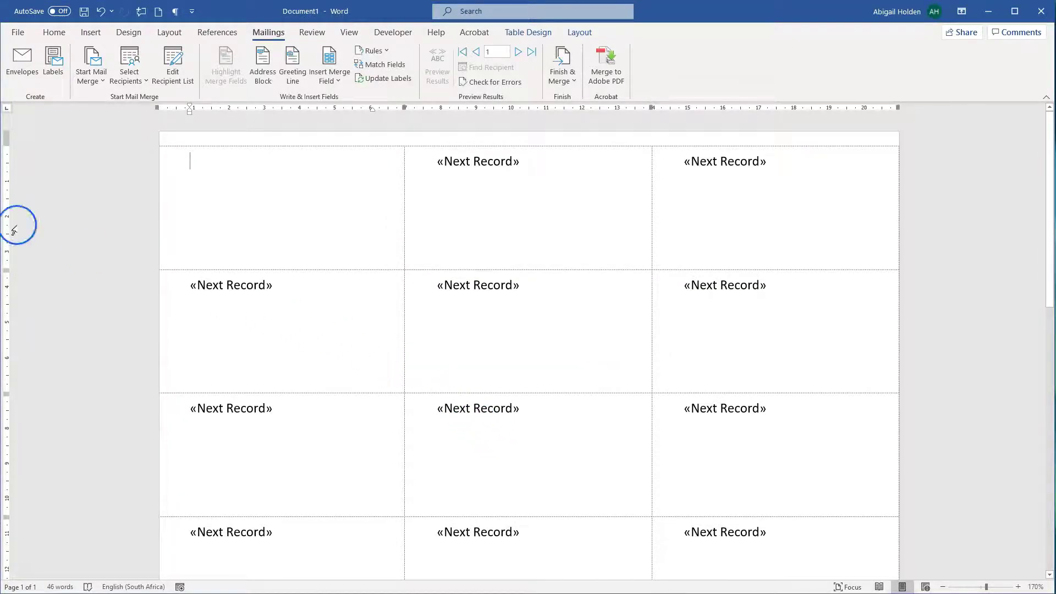
Open Learners.xlsx in Excel, examine the Surname, Name, Grade and ID Number columns, and close the workbook.
{"action": "key", "text": "alt+Tab"}
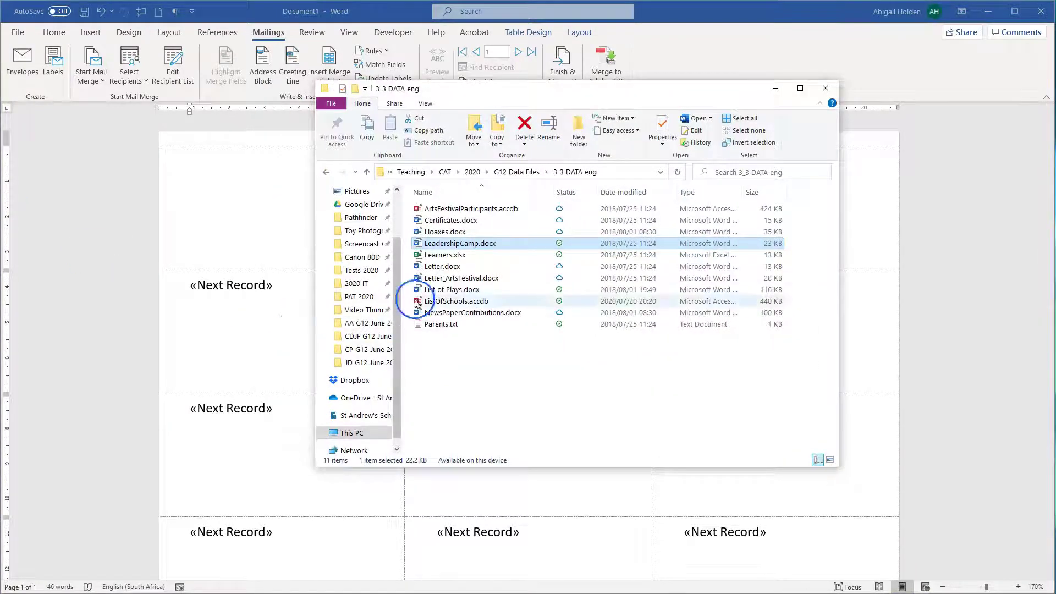
{"action": "double_click", "coordinate": [437, 254]}
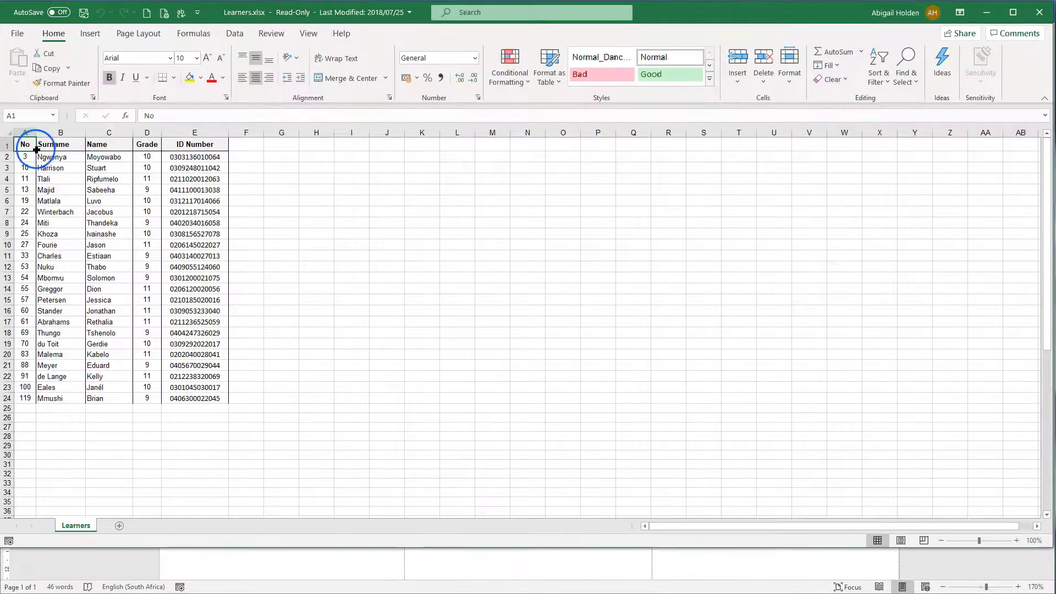
{"action": "left_click", "coordinate": [58, 144]}
{"action": "left_click", "coordinate": [108, 145]}
{"action": "left_click", "coordinate": [141, 146]}
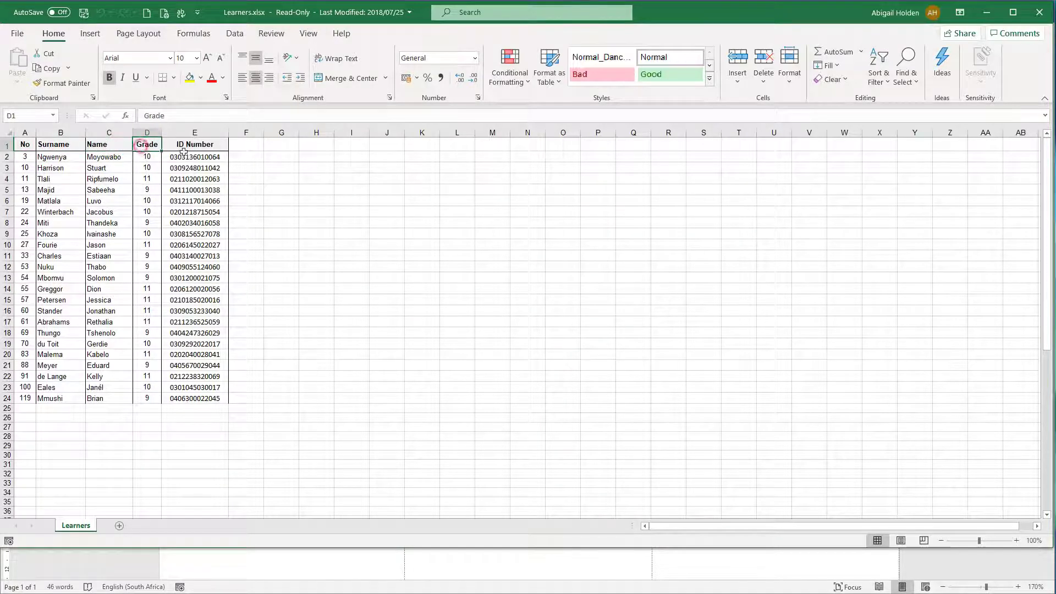
{"action": "left_click", "coordinate": [183, 146]}
{"action": "left_click", "coordinate": [1039, 12]}
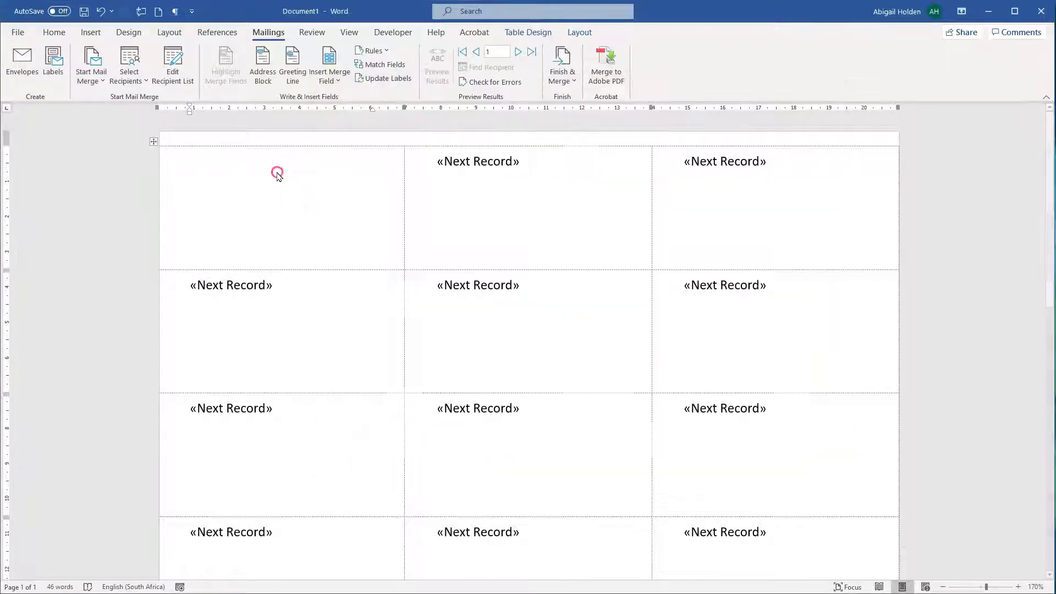
Insert the Name and Surname merge fields, separated by a space, on the first line of the first label.
{"action": "left_click", "coordinate": [276, 172]}
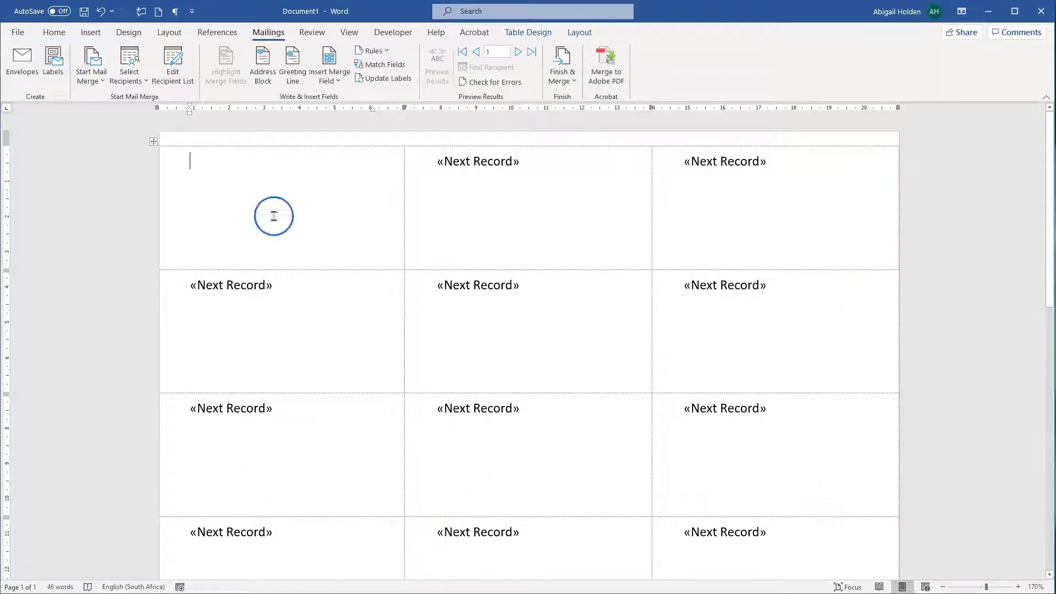
{"action": "left_click", "coordinate": [344, 80]}
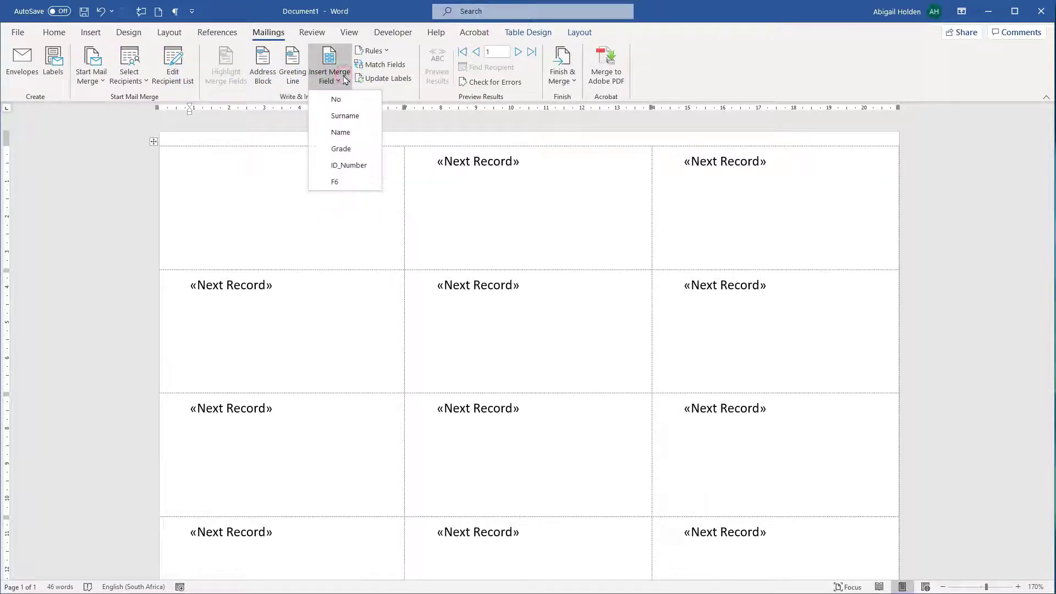
{"action": "left_click", "coordinate": [336, 133]}
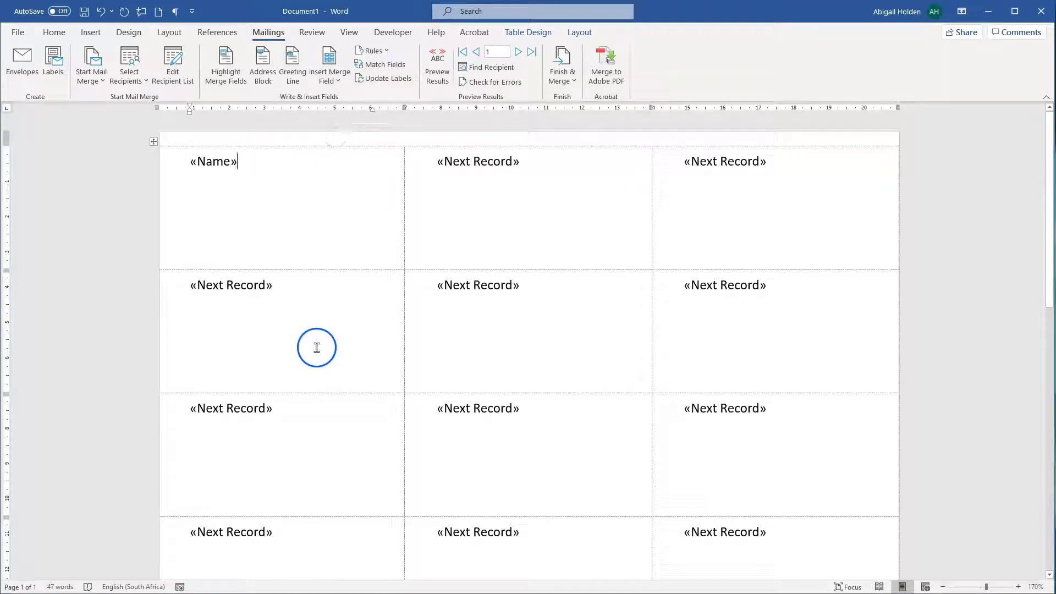
{"action": "left_click", "coordinate": [327, 77]}
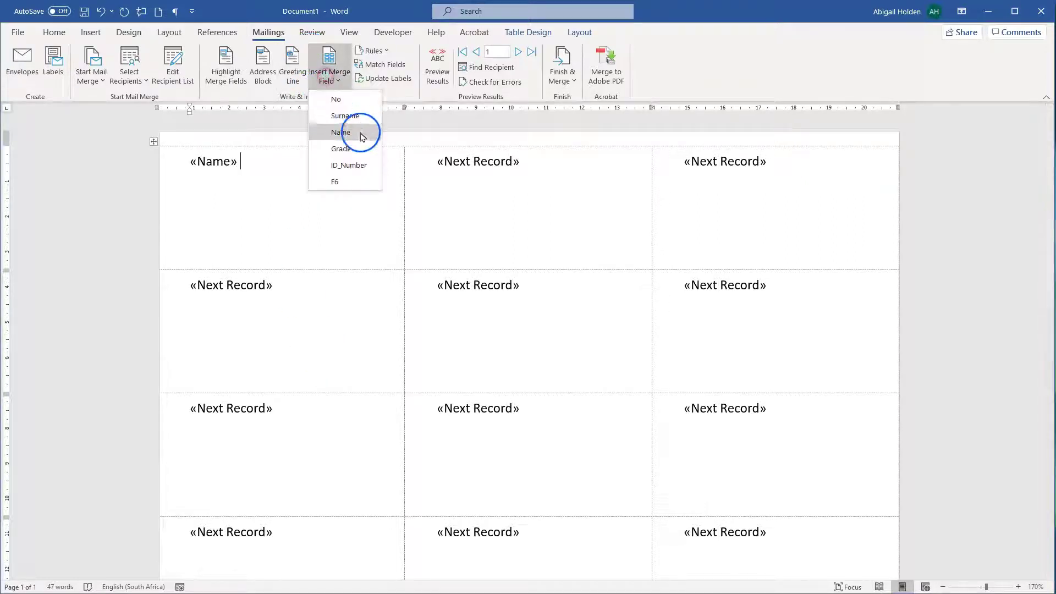
{"action": "left_click", "coordinate": [358, 117]}
Add a second line to the first label with the word "Grade" followed by the Grade merge field.
{"action": "key", "text": "Return"}
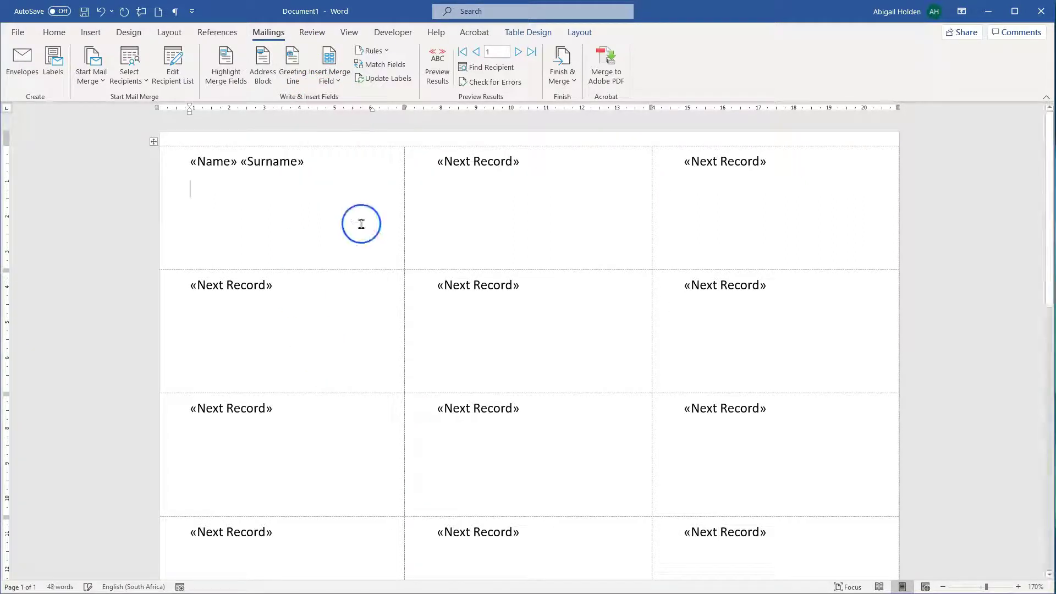
{"action": "type", "text": "Grade"}
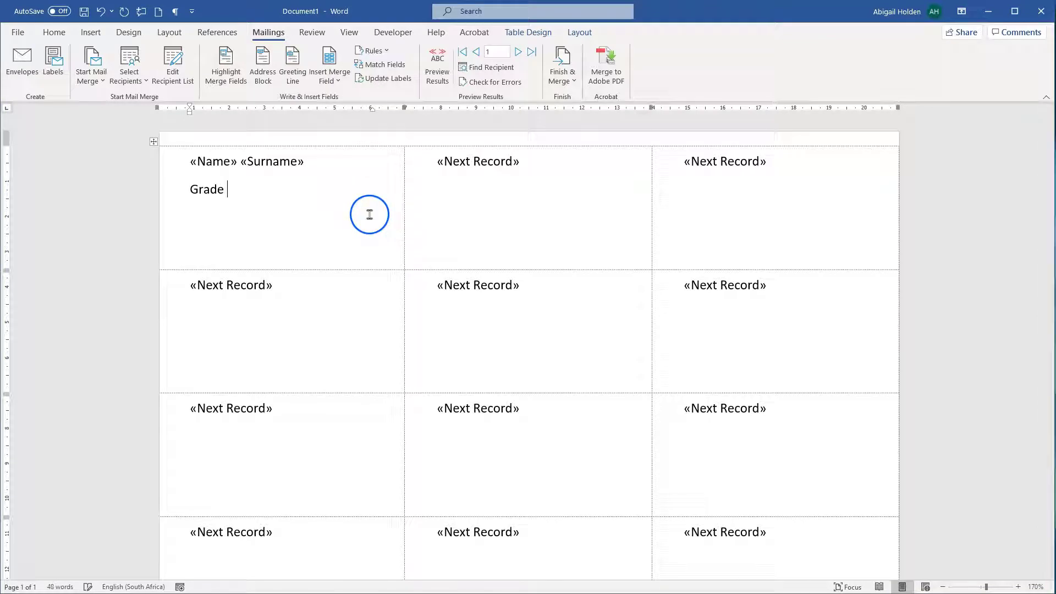
{"action": "left_click", "coordinate": [331, 78]}
{"action": "left_click", "coordinate": [345, 147]}
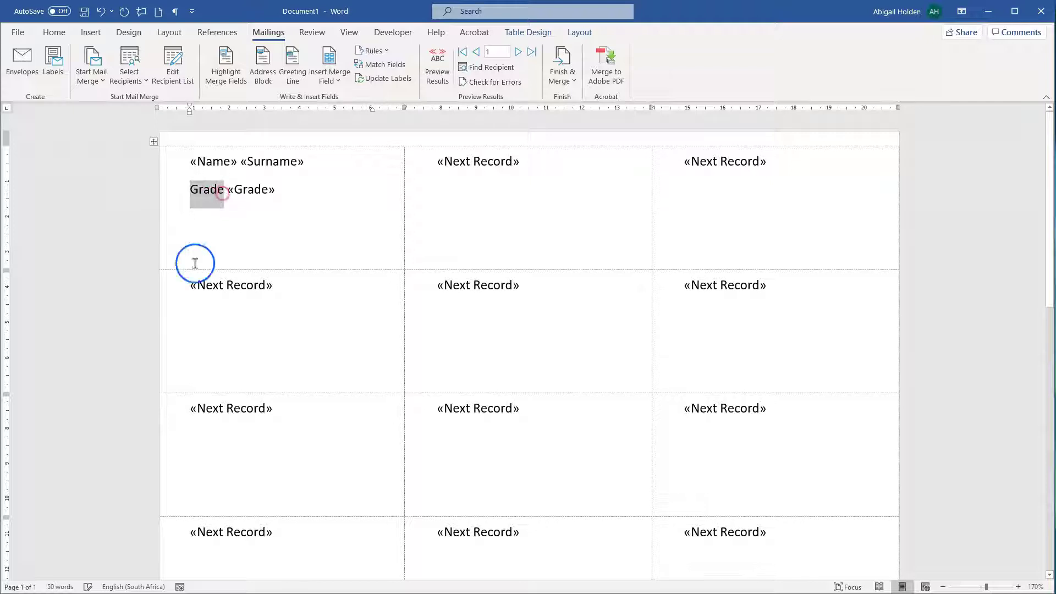
Centre both lines of the first label and make the Name and Surname line bold.
{"action": "left_click_drag", "start_coordinate": [296, 194], "coordinate": [176, 180]}
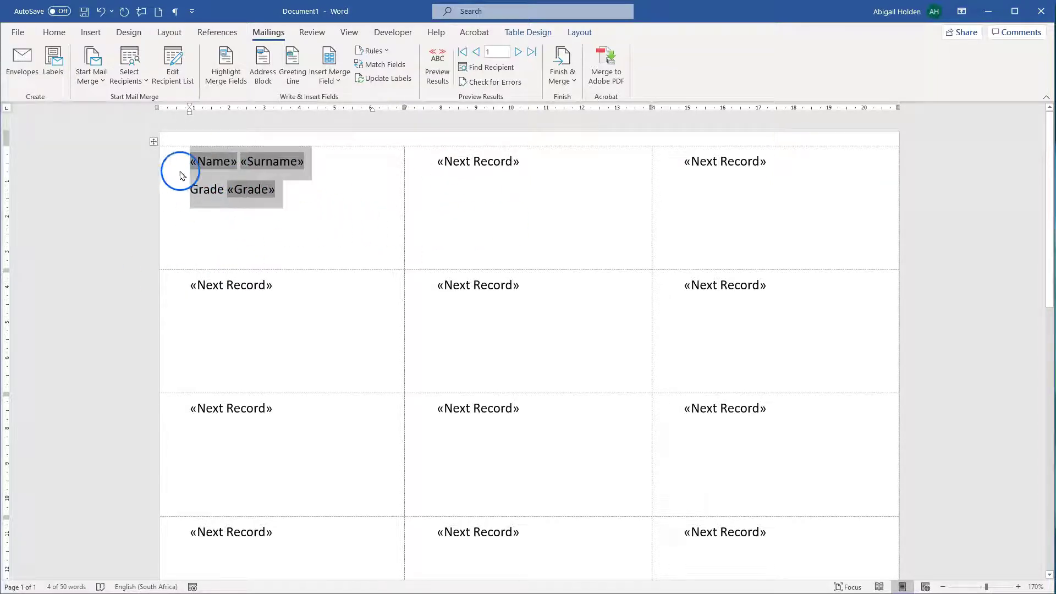
{"action": "left_click", "coordinate": [297, 195]}
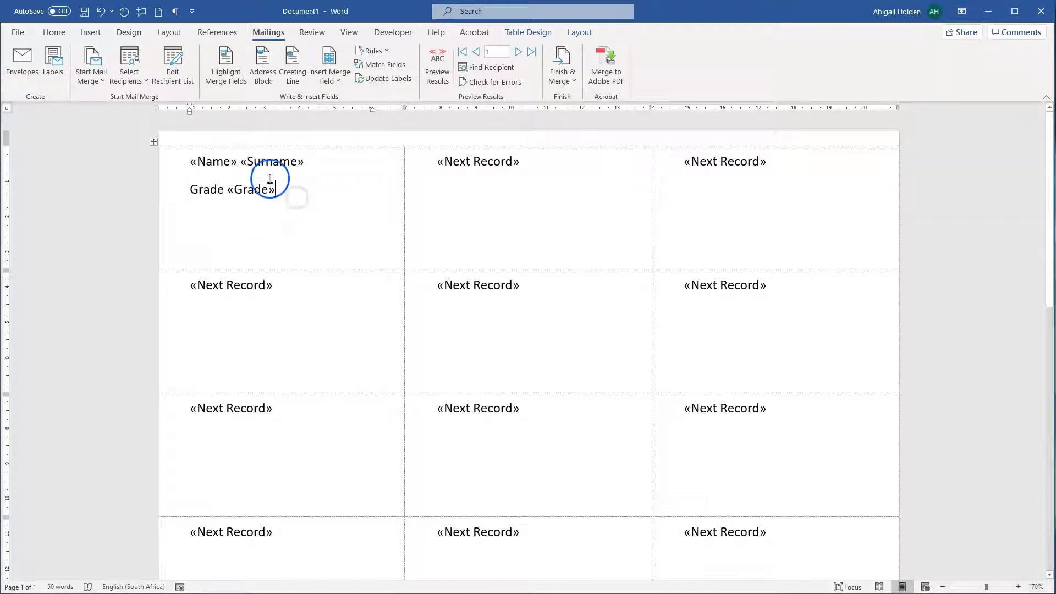
{"action": "left_click_drag", "start_coordinate": [297, 200], "coordinate": [189, 164]}
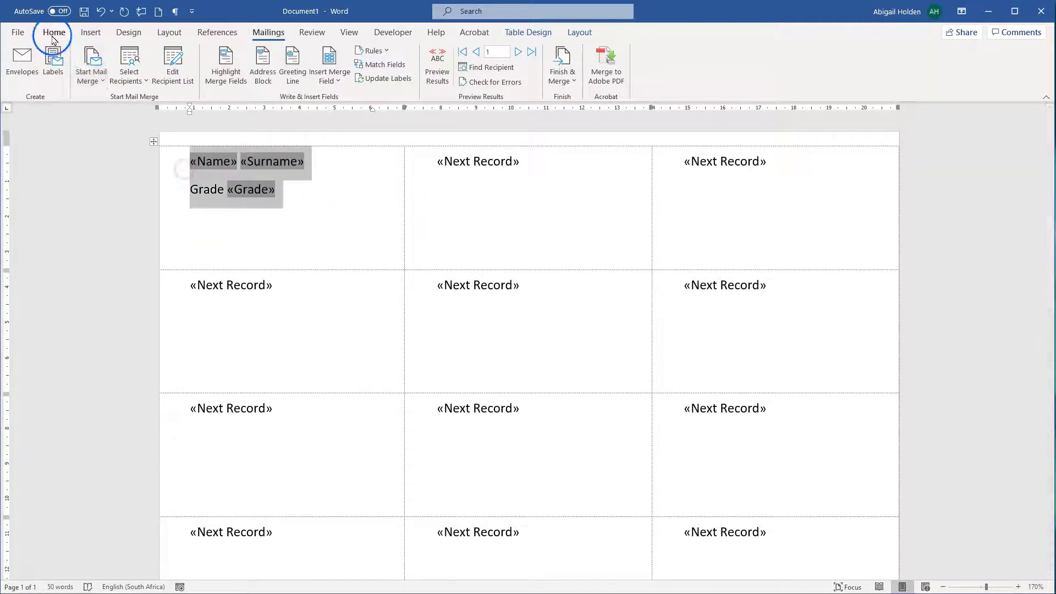
{"action": "left_click", "coordinate": [52, 34]}
{"action": "left_click", "coordinate": [290, 77]}
{"action": "left_click", "coordinate": [333, 173]}
{"action": "left_click", "coordinate": [230, 161]}
{"action": "left_click", "coordinate": [110, 76]}
{"action": "left_click", "coordinate": [337, 198]}
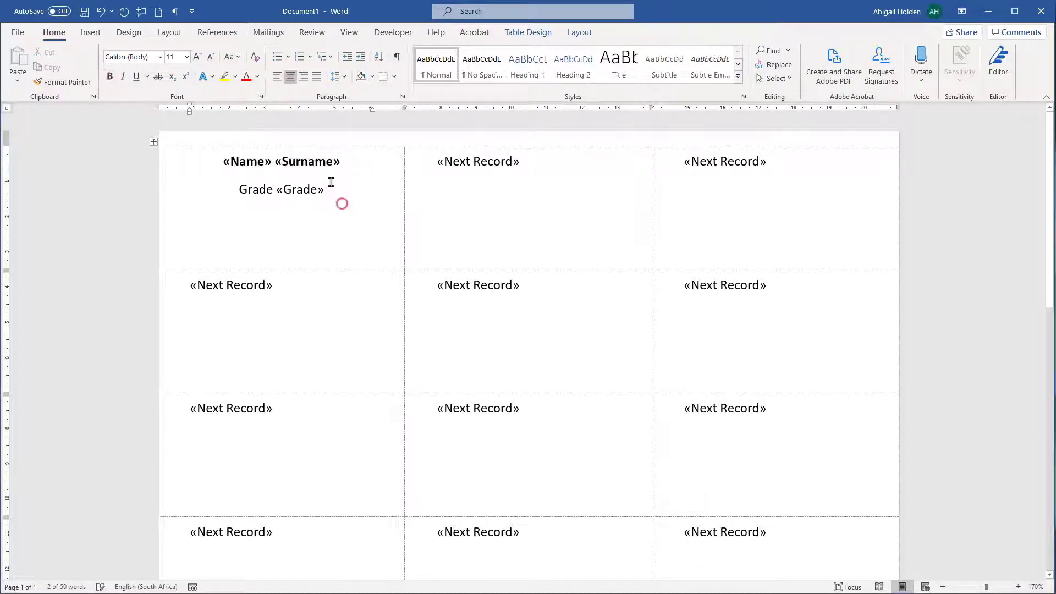
Update the labels so the first label's fields and formatting are copied to every label on the sheet, and look over the sheet.
{"action": "left_click", "coordinate": [259, 31]}
{"action": "left_click", "coordinate": [438, 231]}
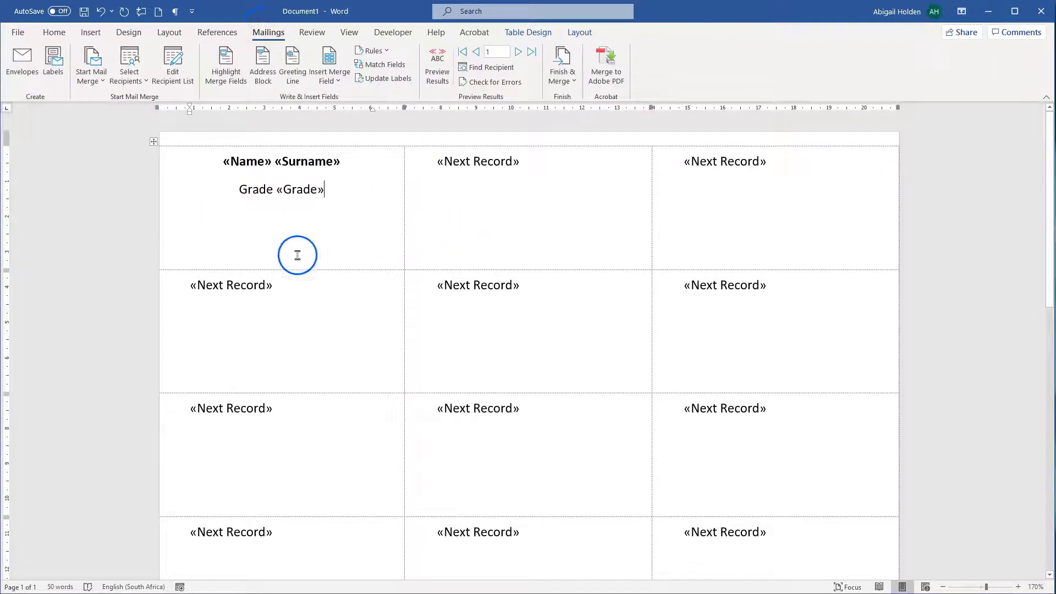
{"action": "left_click", "coordinate": [384, 80]}
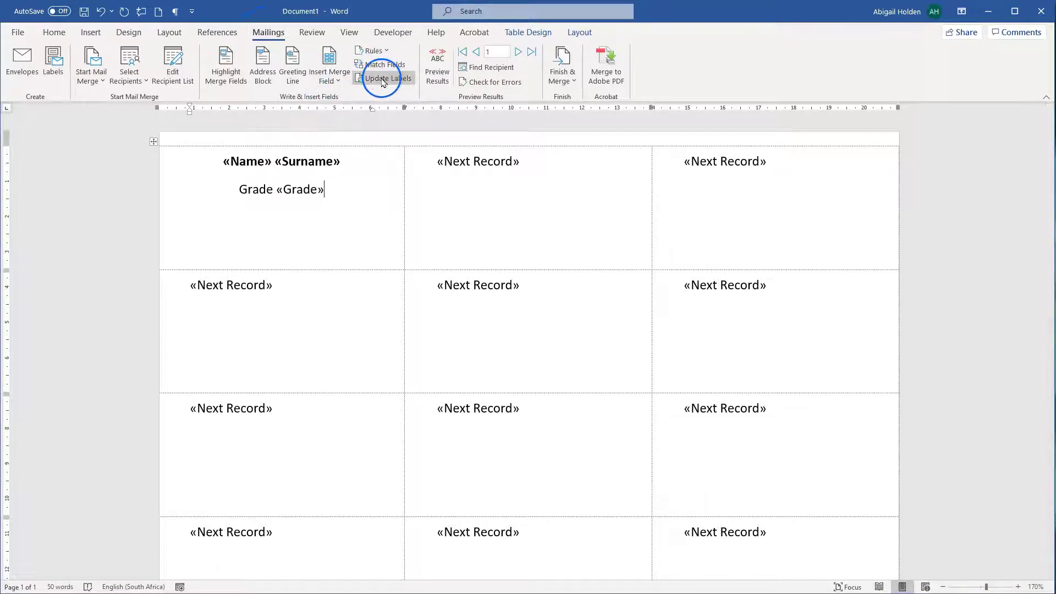
{"action": "left_click", "coordinate": [383, 80]}
{"action": "left_click", "coordinate": [369, 219]}
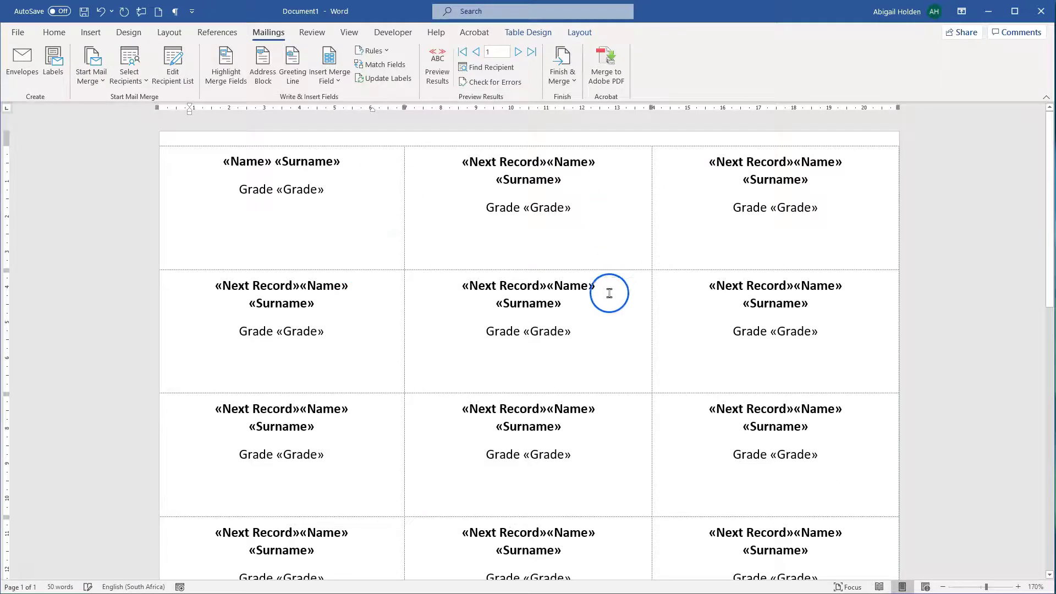
{"action": "scroll", "coordinate": [614, 285], "scroll_direction": "down", "scroll_amount": 10}
{"action": "scroll", "coordinate": [552, 345], "scroll_direction": "up", "scroll_amount": 10}
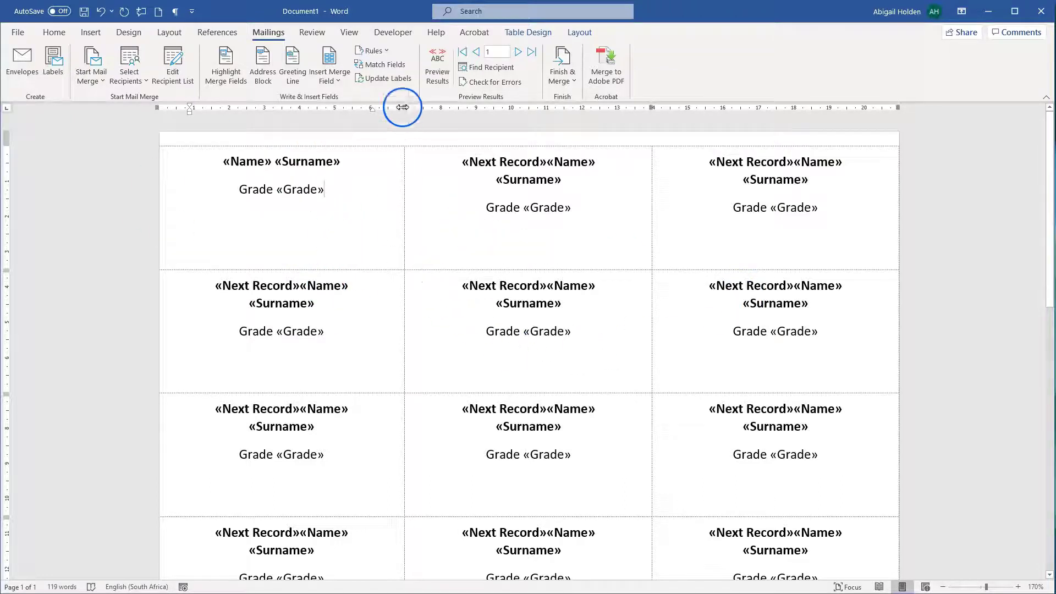
Preview the merge results and check the learner labels down to the end of the sheet.
{"action": "left_click", "coordinate": [435, 69]}
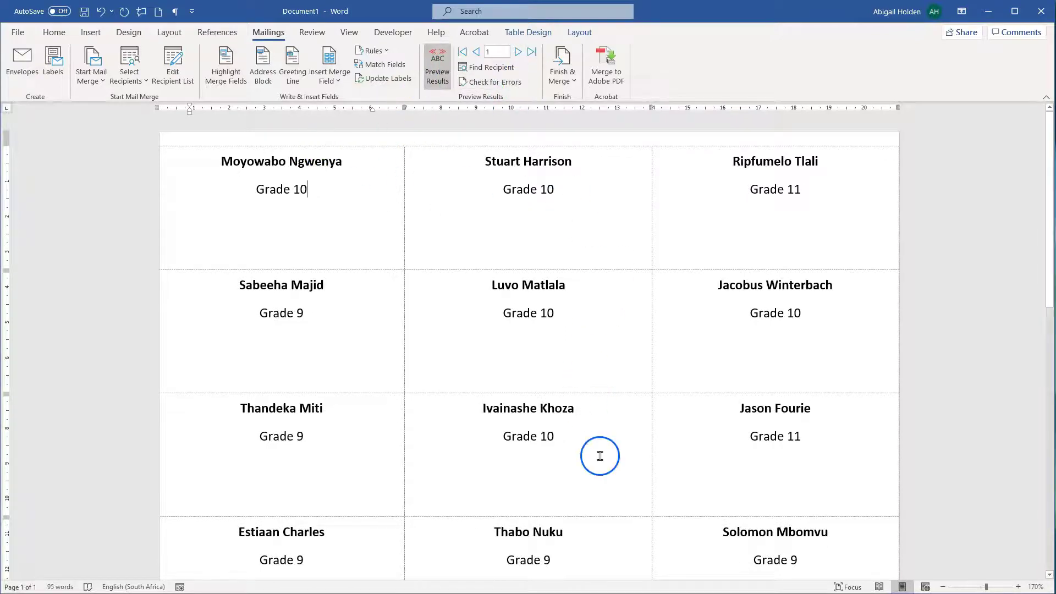
{"action": "scroll", "coordinate": [585, 408], "scroll_direction": "down", "scroll_amount": 10}
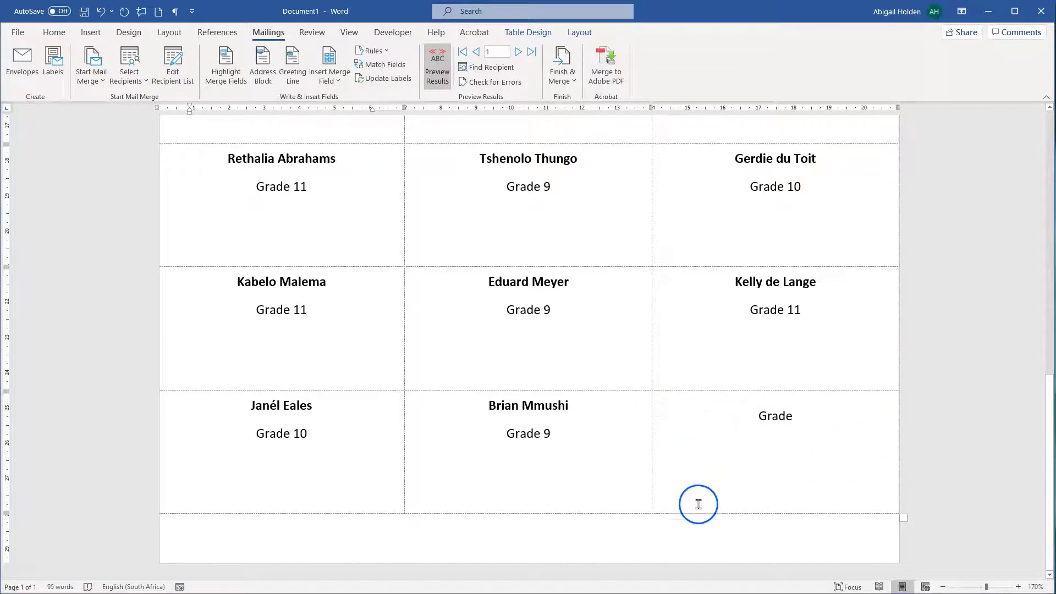
{"action": "key", "text": "ctrl+Home"}
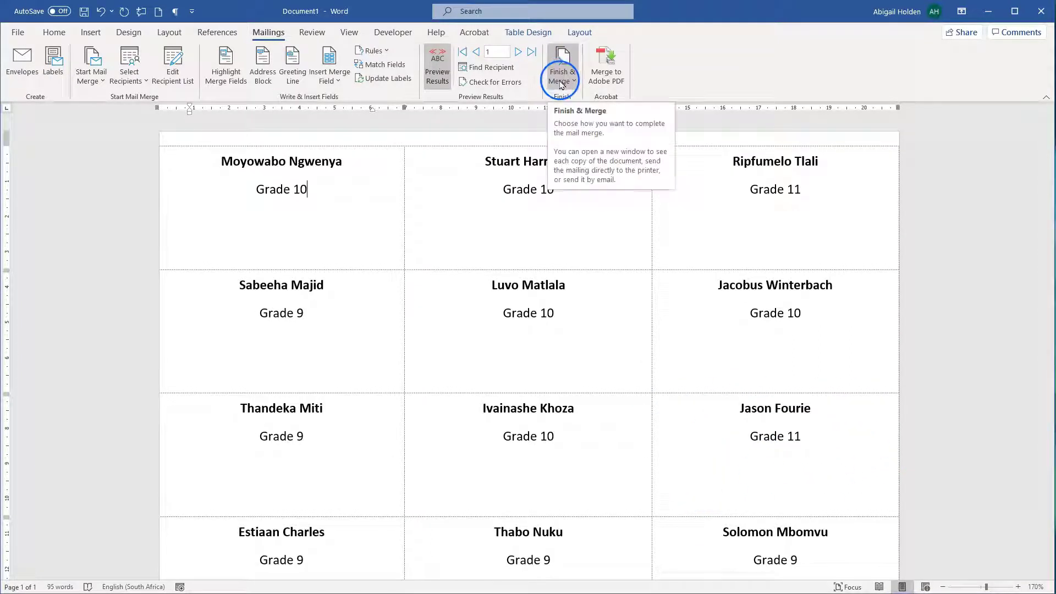
Finish the merge by sending all records to a new document of individual labels.
{"action": "left_click", "coordinate": [562, 83]}
{"action": "left_click", "coordinate": [579, 122]}
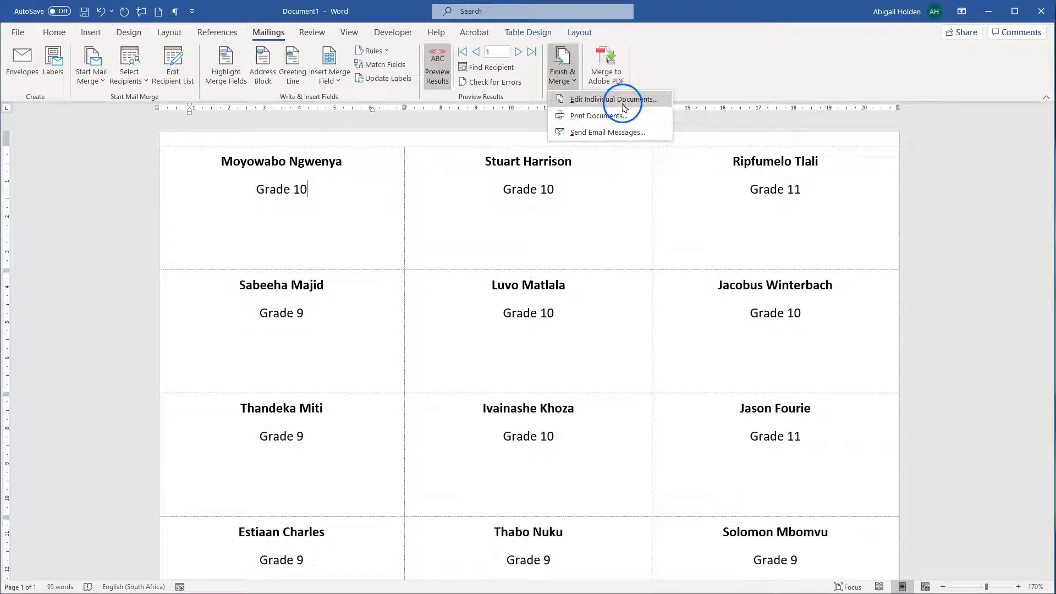
{"action": "left_click", "coordinate": [580, 102]}
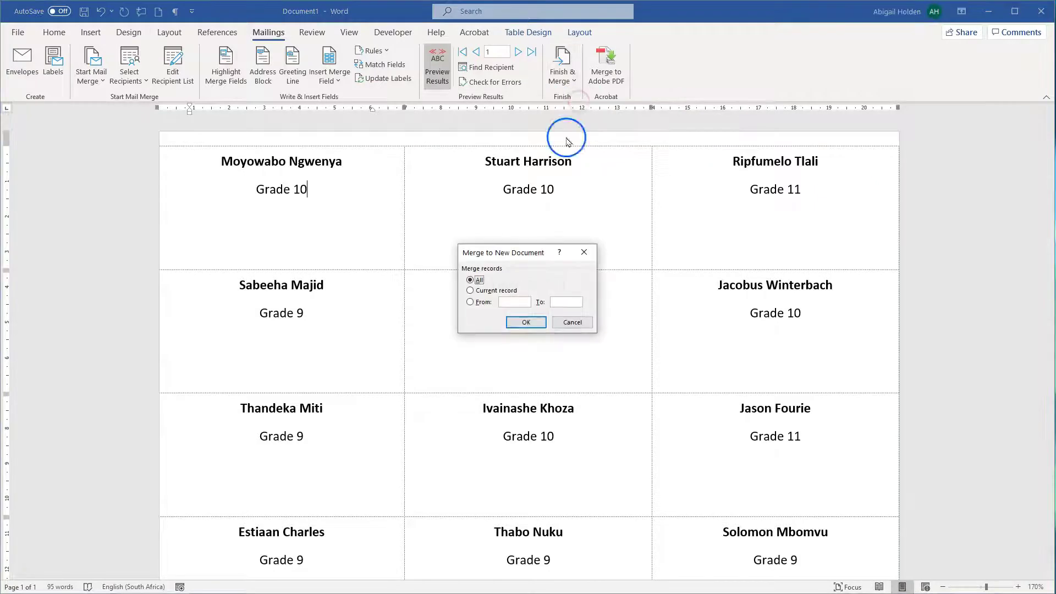
{"action": "left_click", "coordinate": [545, 324]}
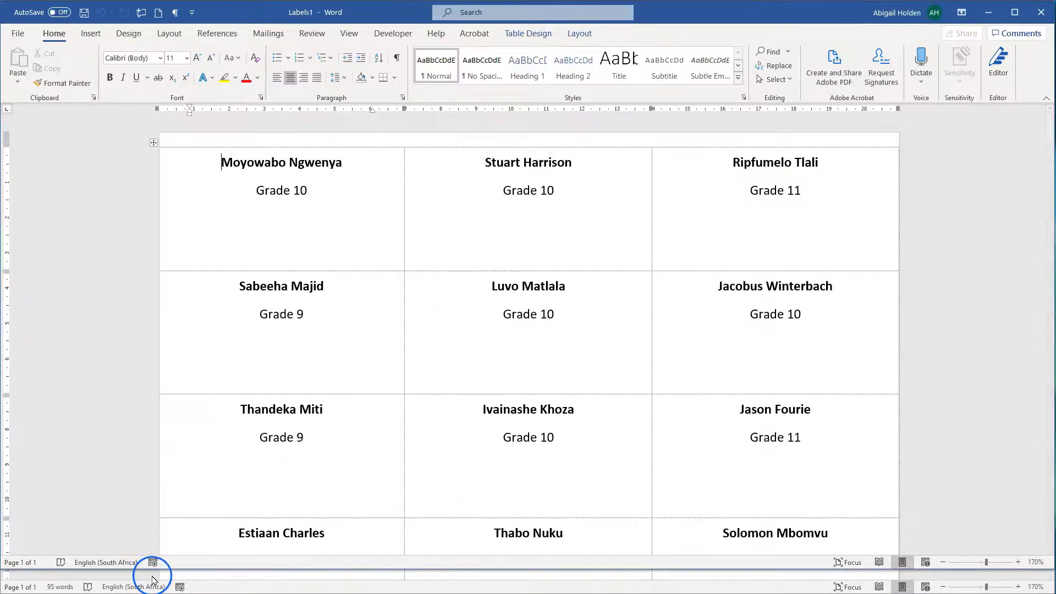
Examine all pages of the merged labels document, including the labels without learner data, and return to the first page.
{"action": "scroll", "coordinate": [255, 236], "scroll_direction": "down", "scroll_amount": 15}
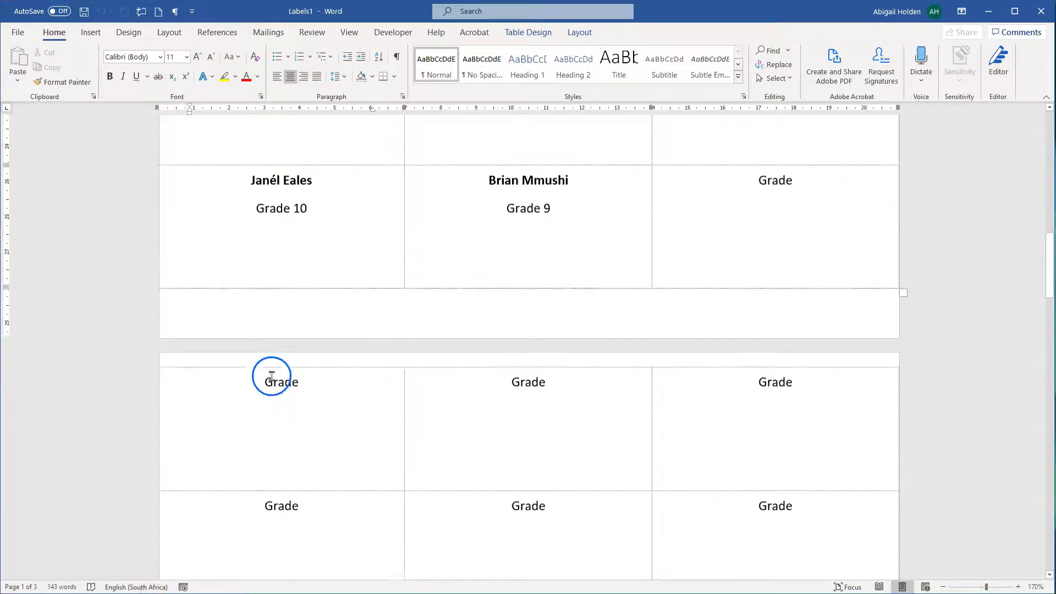
{"action": "scroll", "coordinate": [400, 358], "scroll_direction": "down", "scroll_amount": 15}
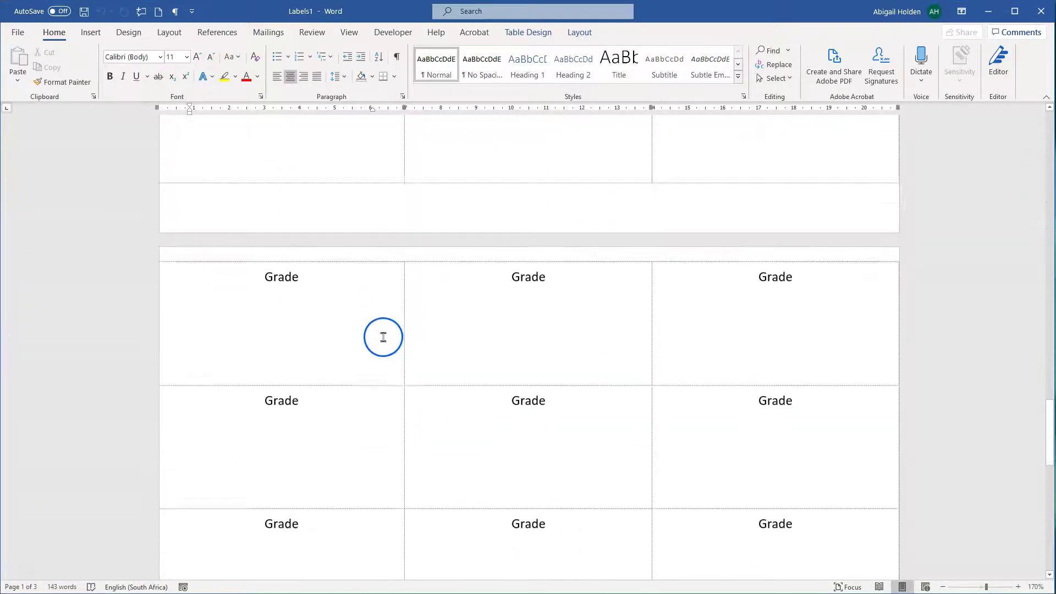
{"action": "scroll", "coordinate": [373, 331], "scroll_direction": "down", "scroll_amount": 5}
{"action": "left_click", "coordinate": [586, 453]}
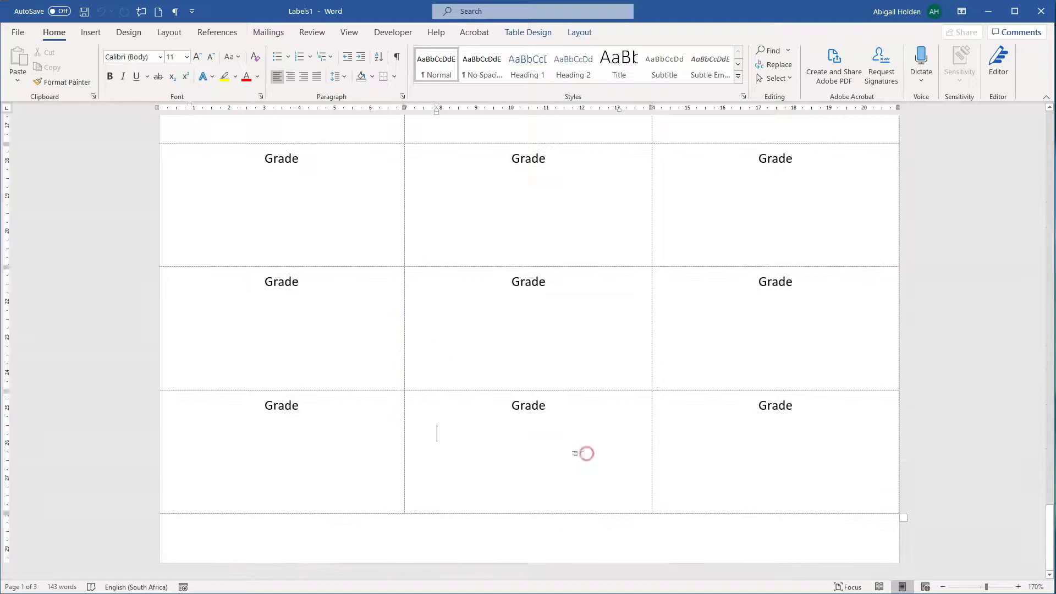
{"action": "left_click_drag", "start_coordinate": [1048, 519], "coordinate": [1051, 297]}
{"action": "scroll", "coordinate": [523, 418], "scroll_direction": "up", "scroll_amount": 12}
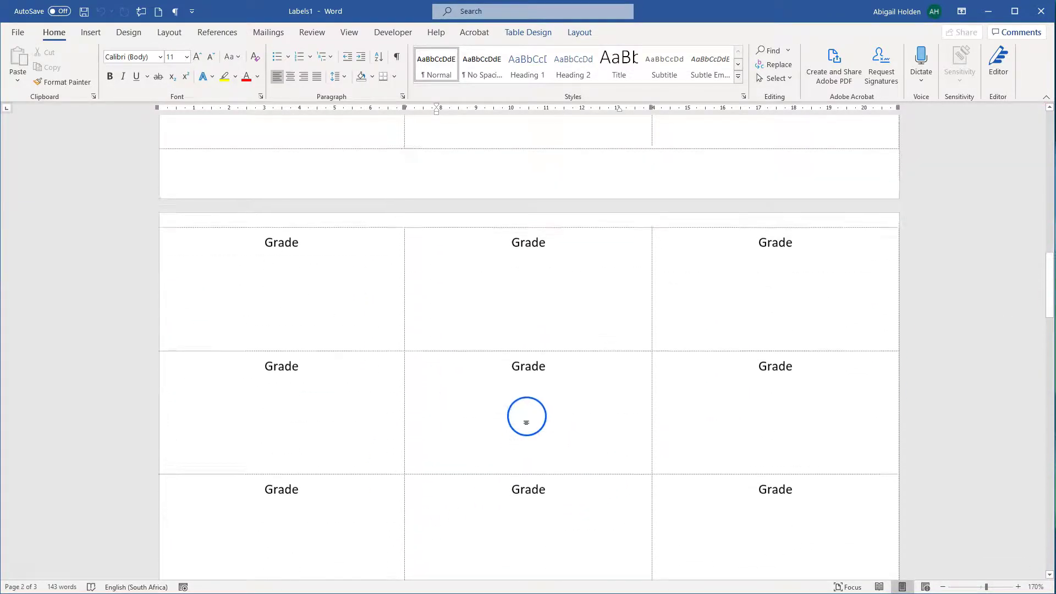
{"action": "scroll", "coordinate": [385, 483], "scroll_direction": "down", "scroll_amount": 2}
{"action": "scroll", "coordinate": [389, 481], "scroll_direction": "up", "scroll_amount": 8}
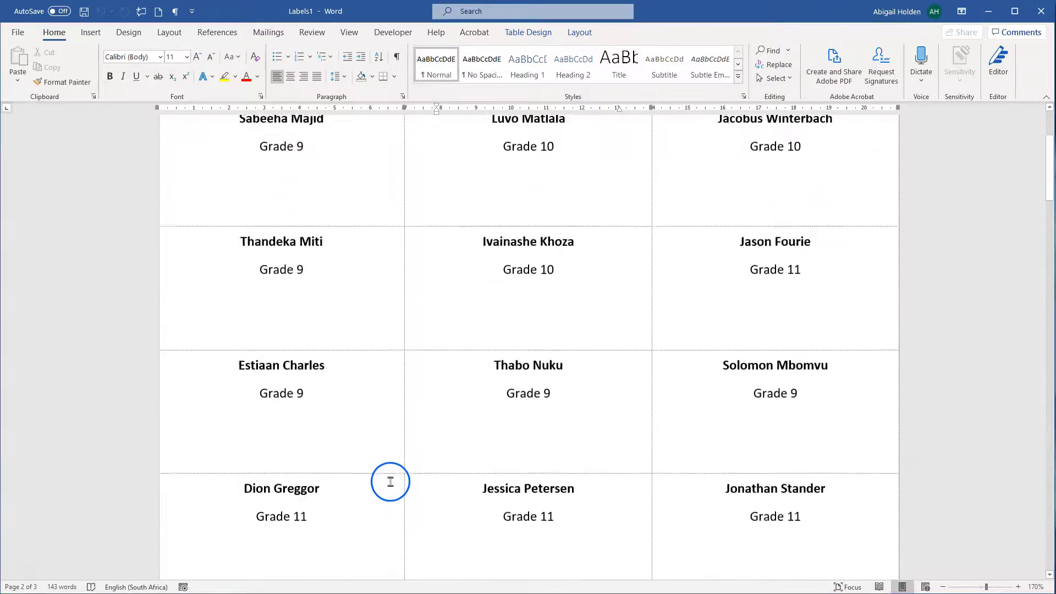
{"action": "left_click", "coordinate": [469, 225]}
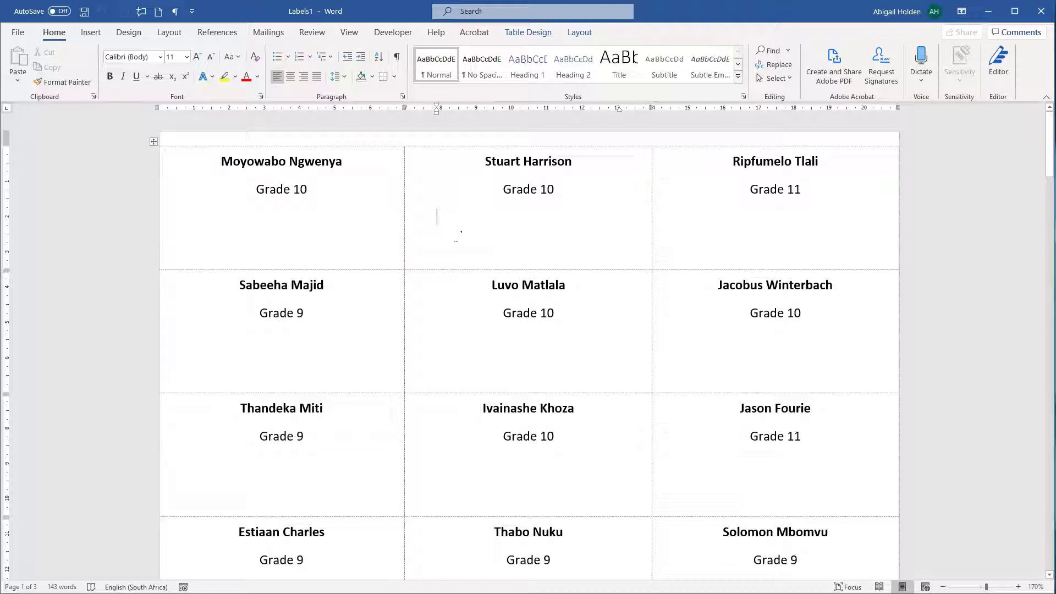
Examine the Class, Surname and First name table in LeadershipCamp.docx, and close the document.
{"action": "left_click", "coordinate": [299, 258]}
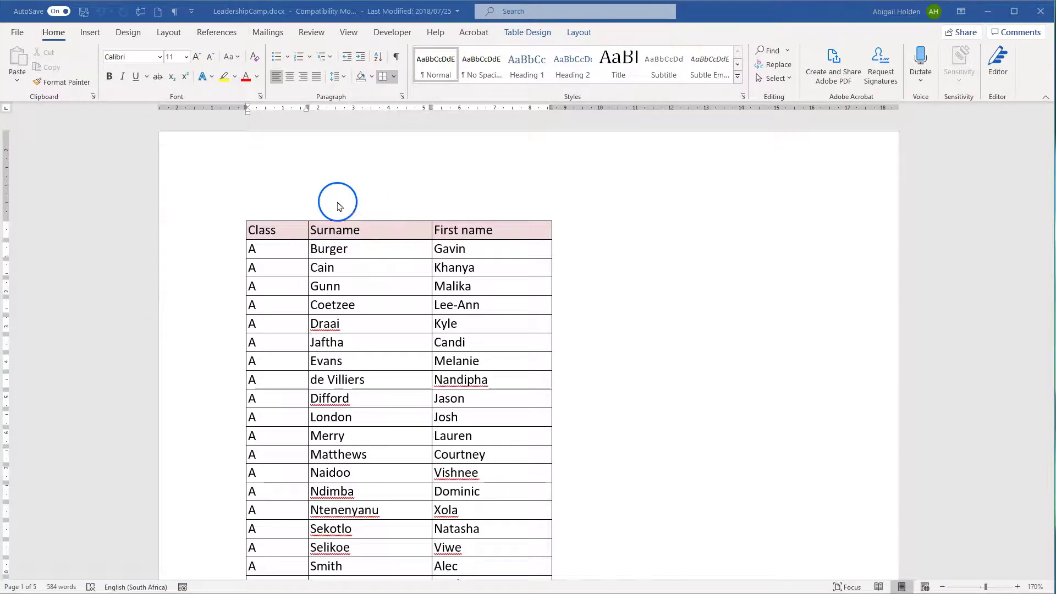
{"action": "scroll", "coordinate": [250, 203], "scroll_direction": "down", "scroll_amount": 9}
{"action": "scroll", "coordinate": [251, 205], "scroll_direction": "down", "scroll_amount": 18}
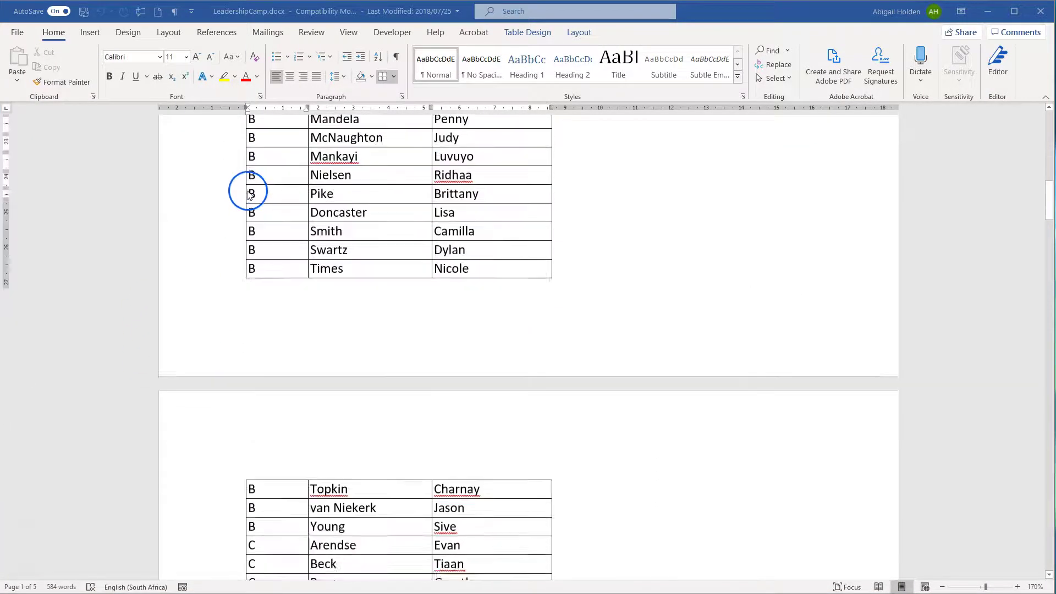
{"action": "scroll", "coordinate": [240, 191], "scroll_direction": "down", "scroll_amount": 6}
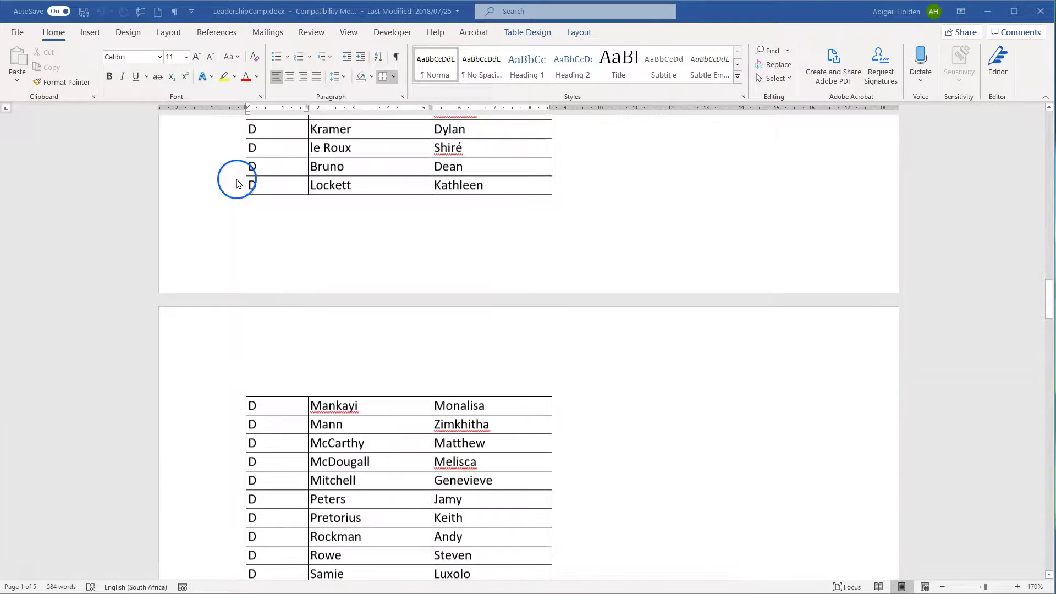
{"action": "left_click", "coordinate": [1041, 11]}
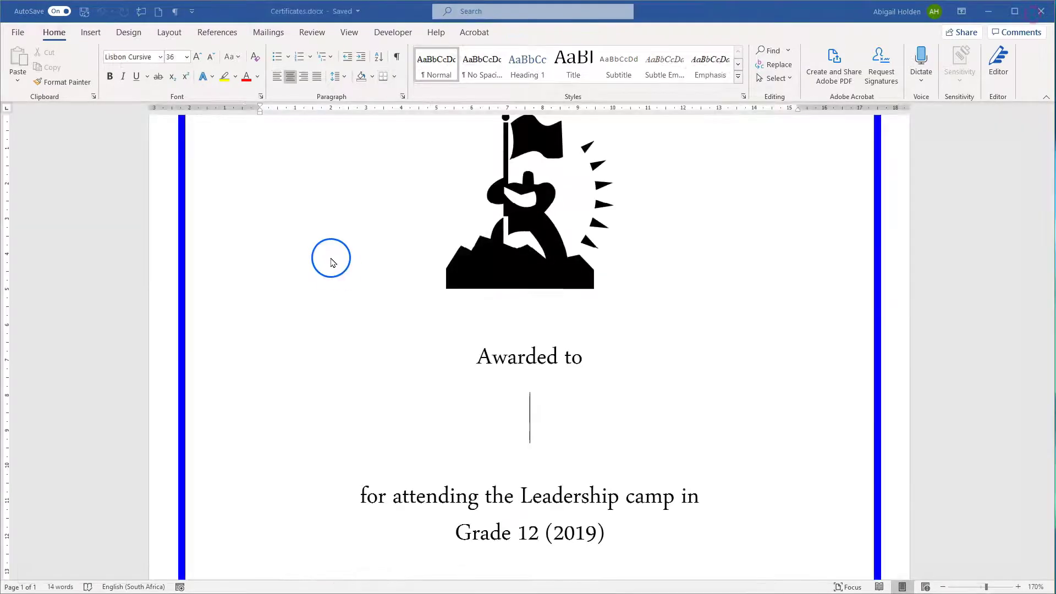
Look over the certificate in Certificates.docx and place the cursor on the blank line under "Awarded to".
{"action": "scroll", "coordinate": [448, 337], "scroll_direction": "up", "scroll_amount": 2}
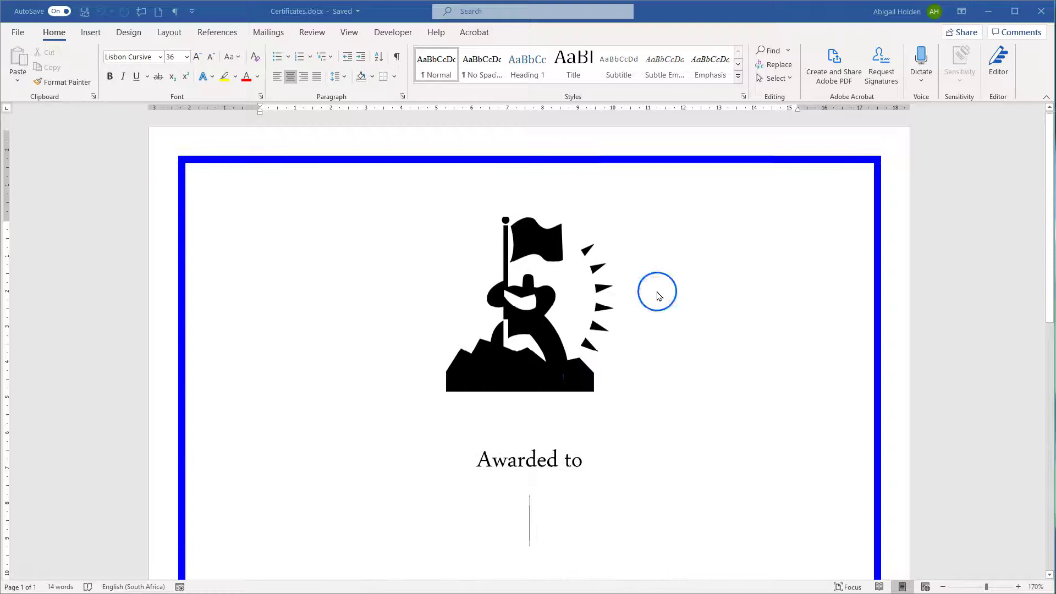
{"action": "scroll", "coordinate": [434, 259], "scroll_direction": "down", "scroll_amount": 8}
{"action": "scroll", "coordinate": [414, 228], "scroll_direction": "up", "scroll_amount": 8}
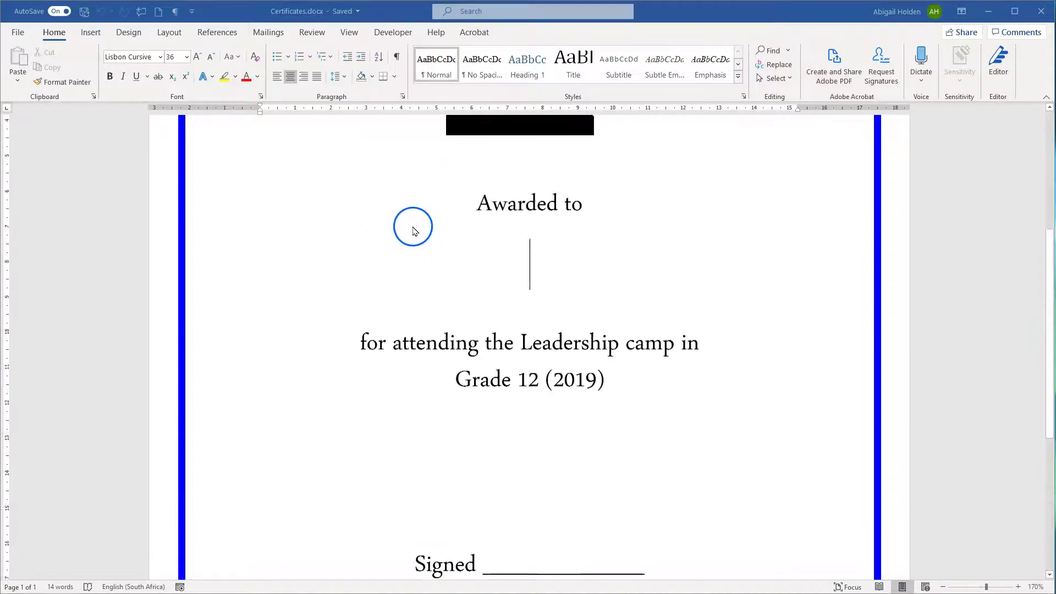
{"action": "scroll", "coordinate": [412, 231], "scroll_direction": "down", "scroll_amount": 3}
{"action": "scroll", "coordinate": [330, 397], "scroll_direction": "down", "scroll_amount": 1}
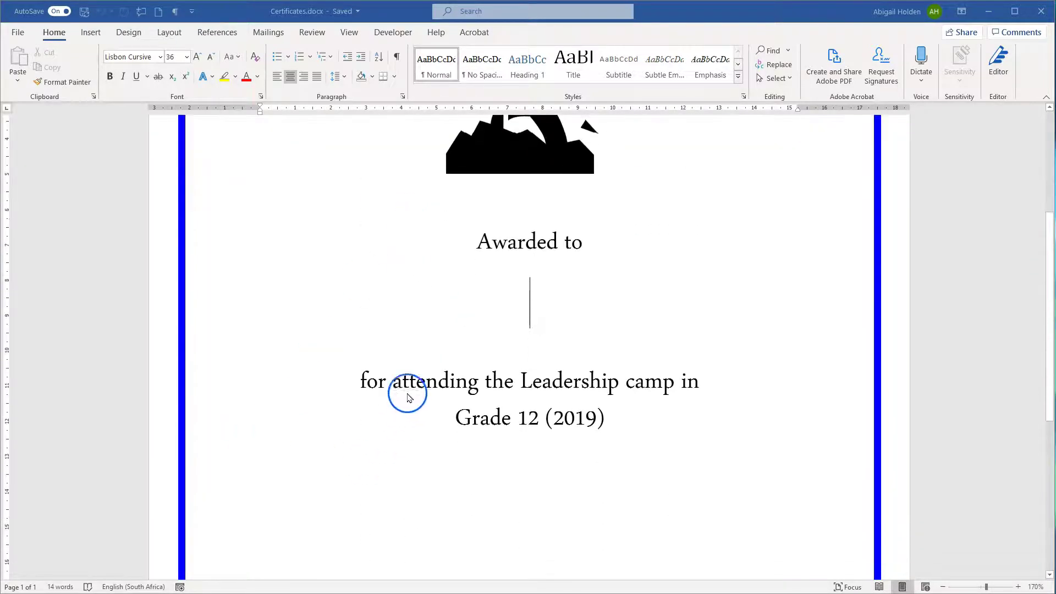
{"action": "scroll", "coordinate": [401, 432], "scroll_direction": "down", "scroll_amount": 4}
{"action": "scroll", "coordinate": [556, 352], "scroll_direction": "up", "scroll_amount": 5}
{"action": "left_click", "coordinate": [529, 342]}
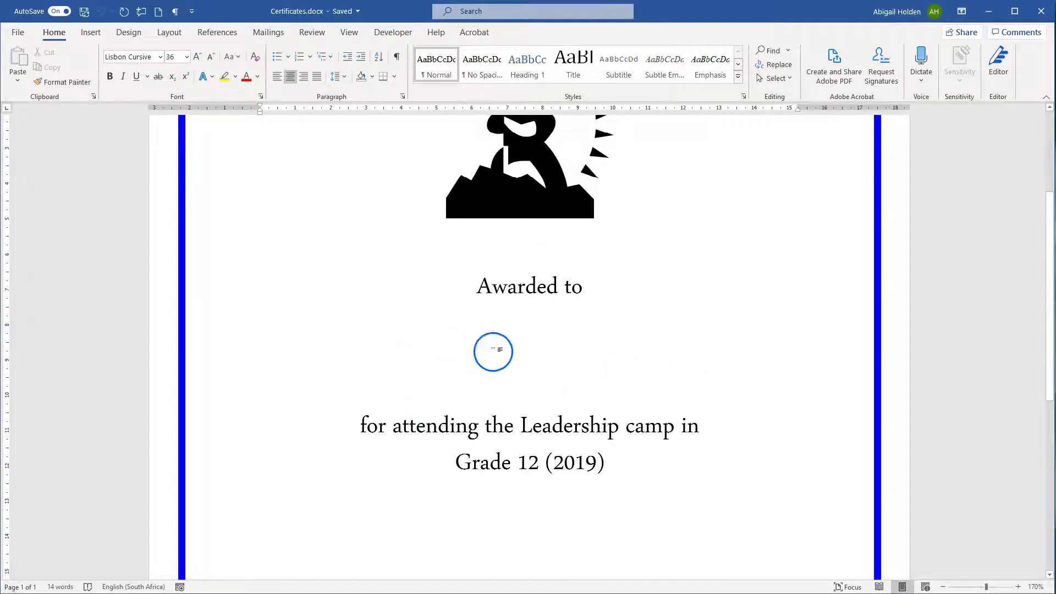
Set up the certificate as a Letters mail merge and connect the existing list LeadershipCamp.docx as its recipients.
{"action": "left_click", "coordinate": [269, 32]}
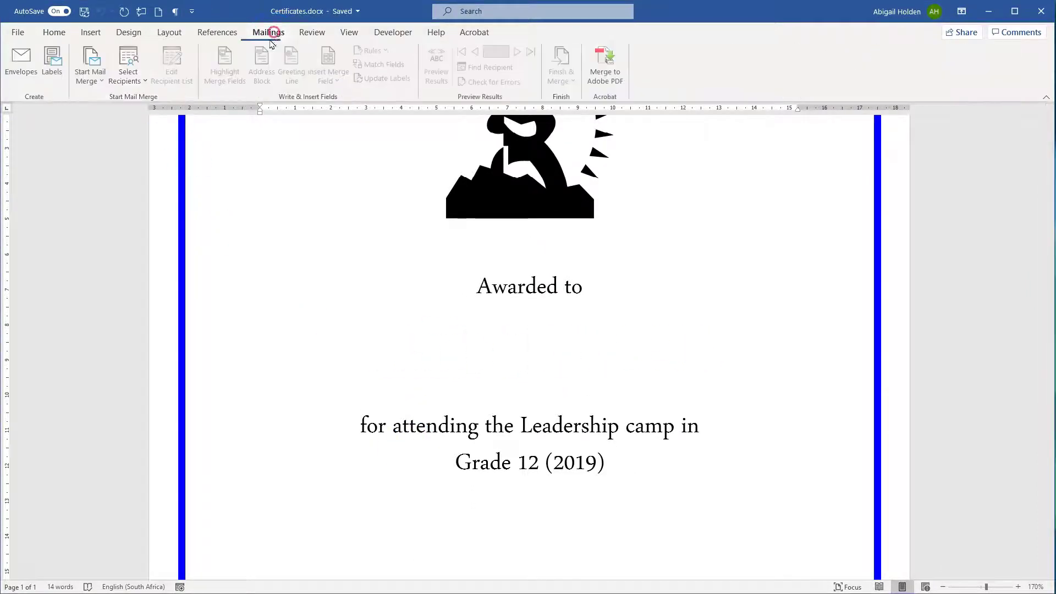
{"action": "left_click", "coordinate": [88, 55]}
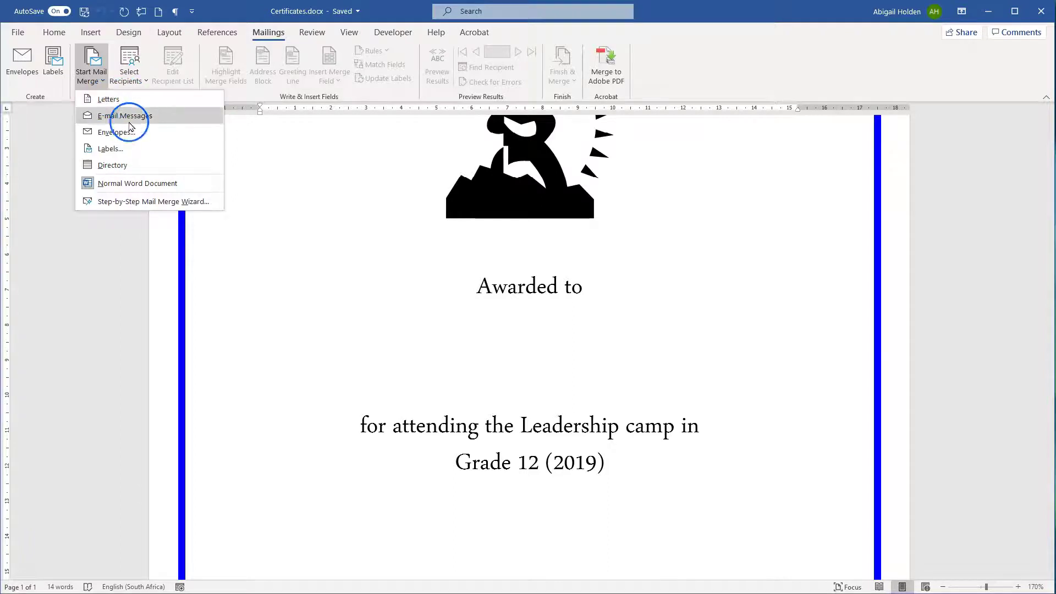
{"action": "left_click", "coordinate": [119, 104]}
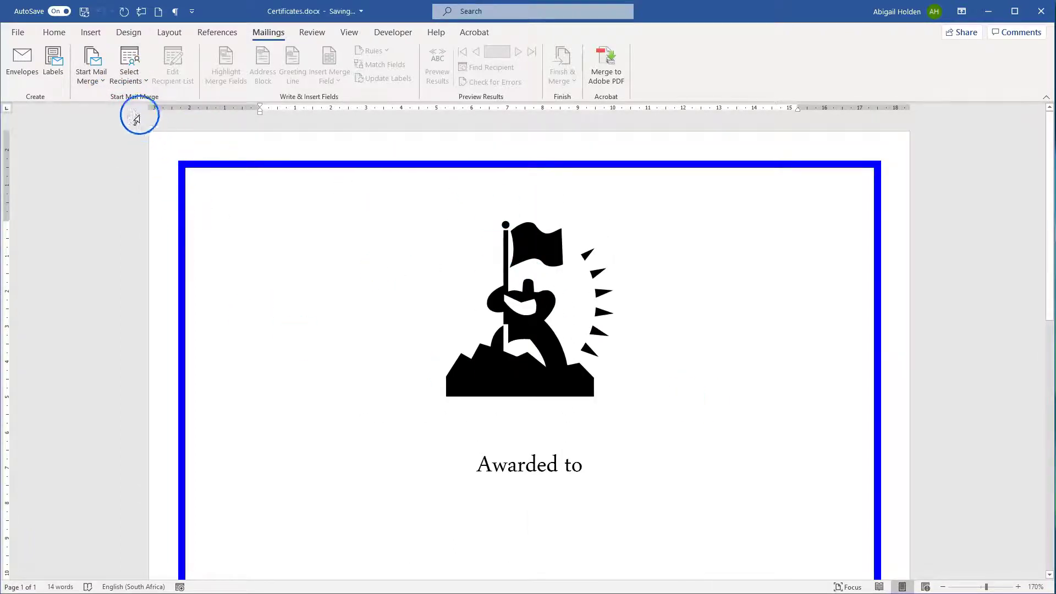
{"action": "left_click", "coordinate": [128, 73]}
{"action": "left_click", "coordinate": [121, 114]}
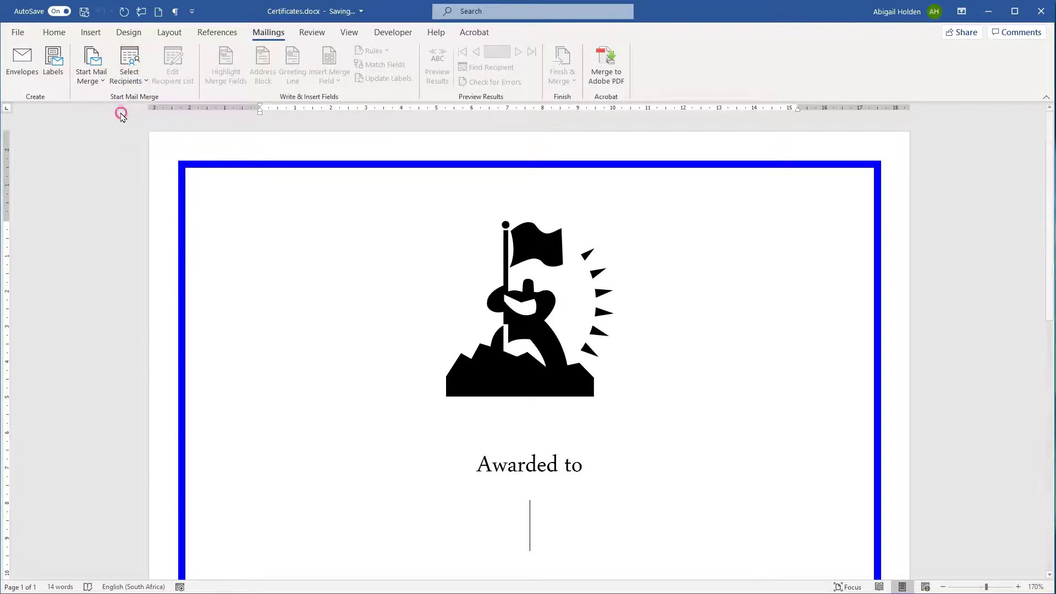
{"action": "left_click", "coordinate": [158, 128]}
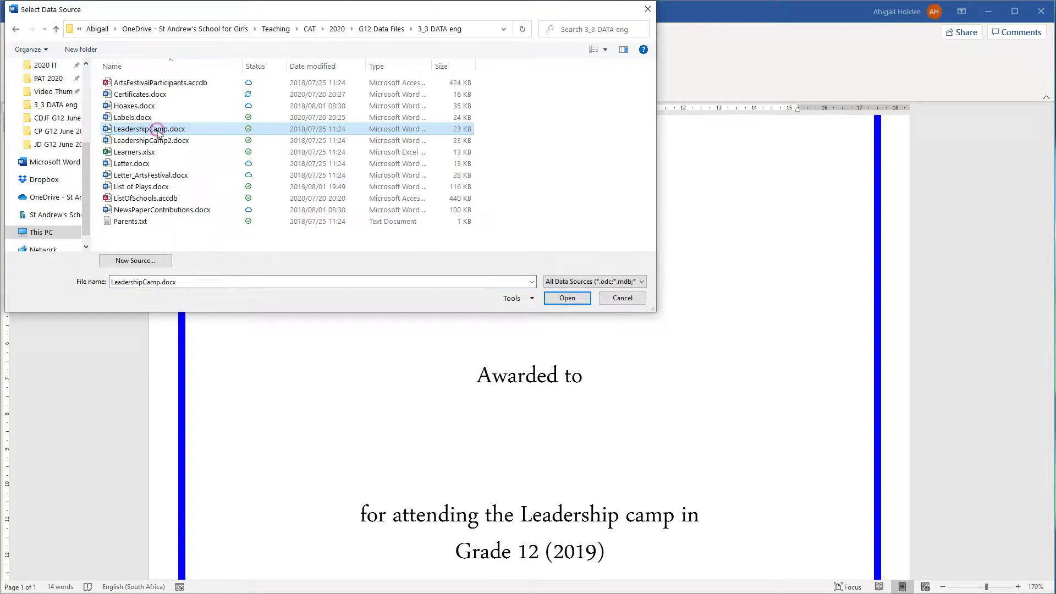
{"action": "left_click", "coordinate": [561, 299]}
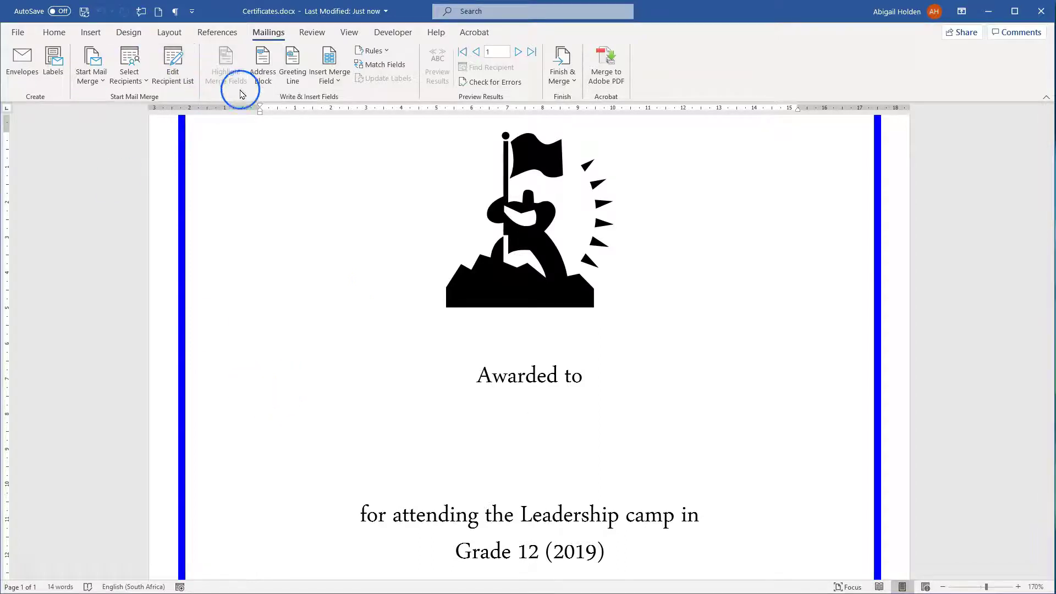
Filter the mail merge recipient list to records whose Class is equal to A.
{"action": "left_click", "coordinate": [172, 65]}
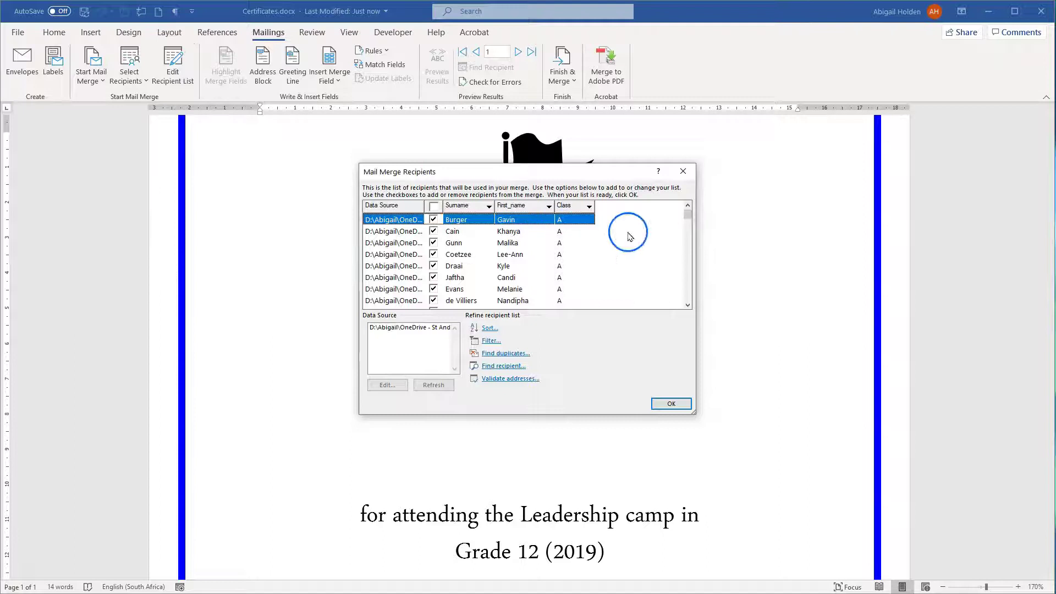
{"action": "left_click", "coordinate": [690, 254]}
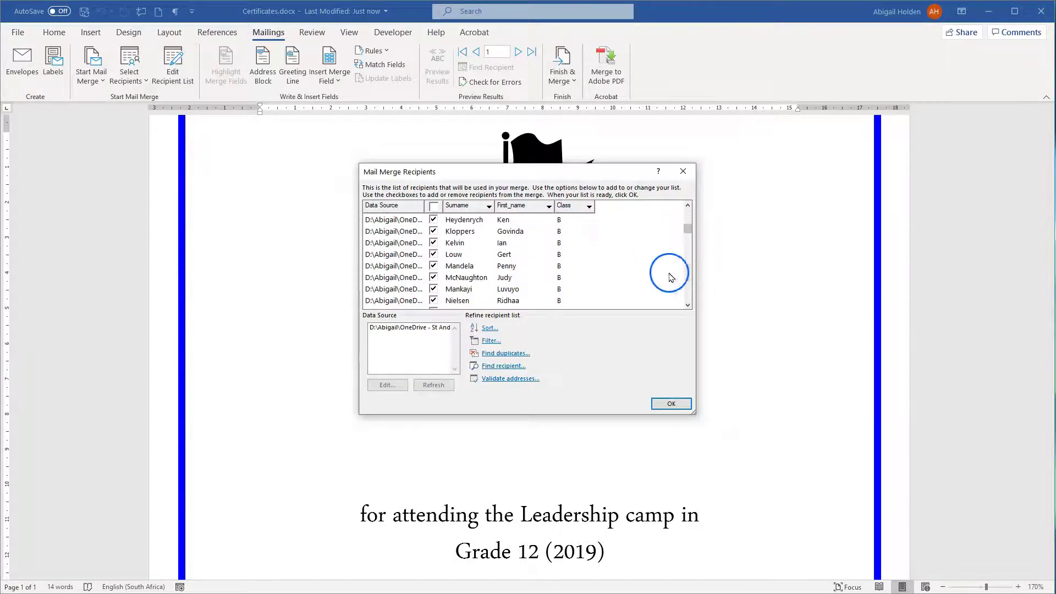
{"action": "left_click", "coordinate": [487, 342]}
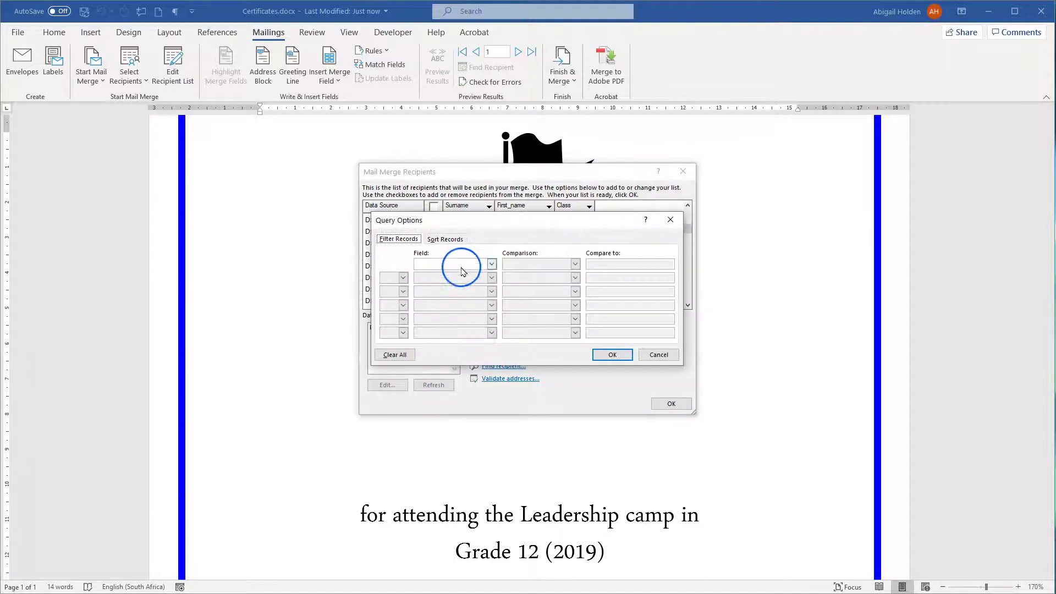
{"action": "left_click", "coordinate": [492, 265]}
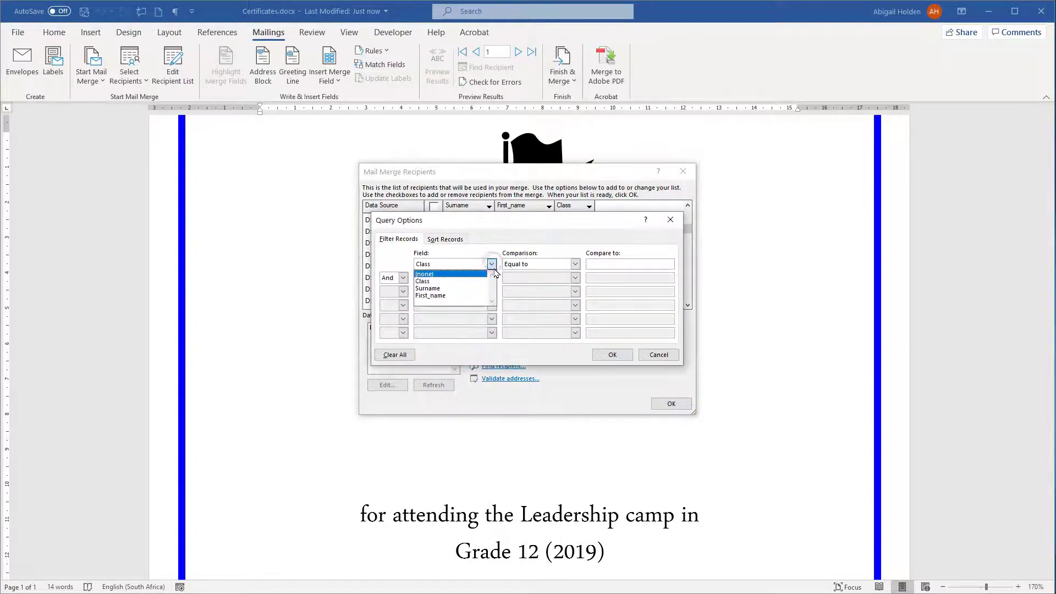
{"action": "left_click", "coordinate": [495, 265]}
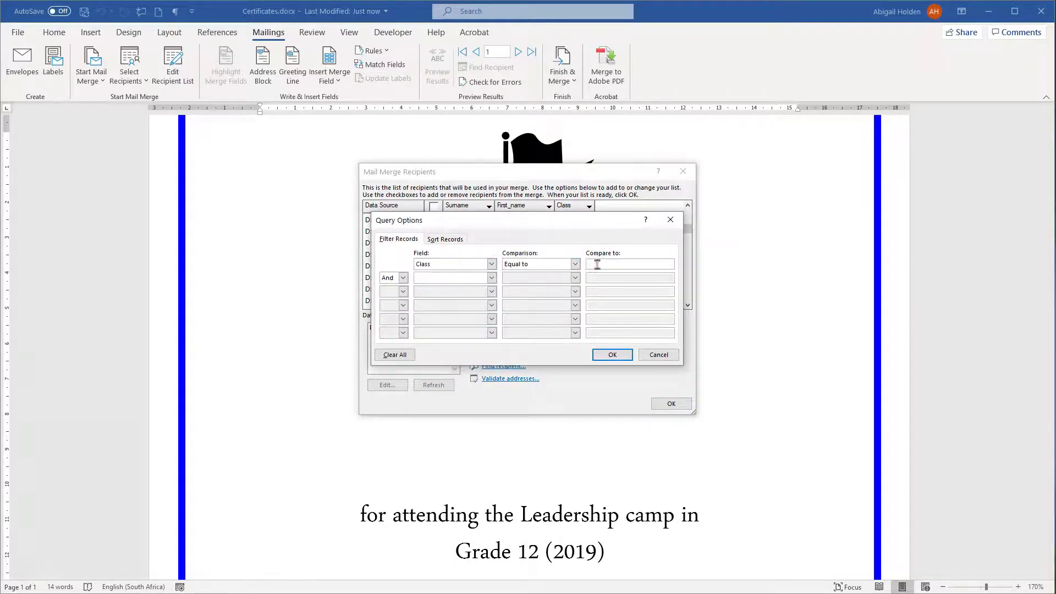
{"action": "left_click", "coordinate": [600, 357]}
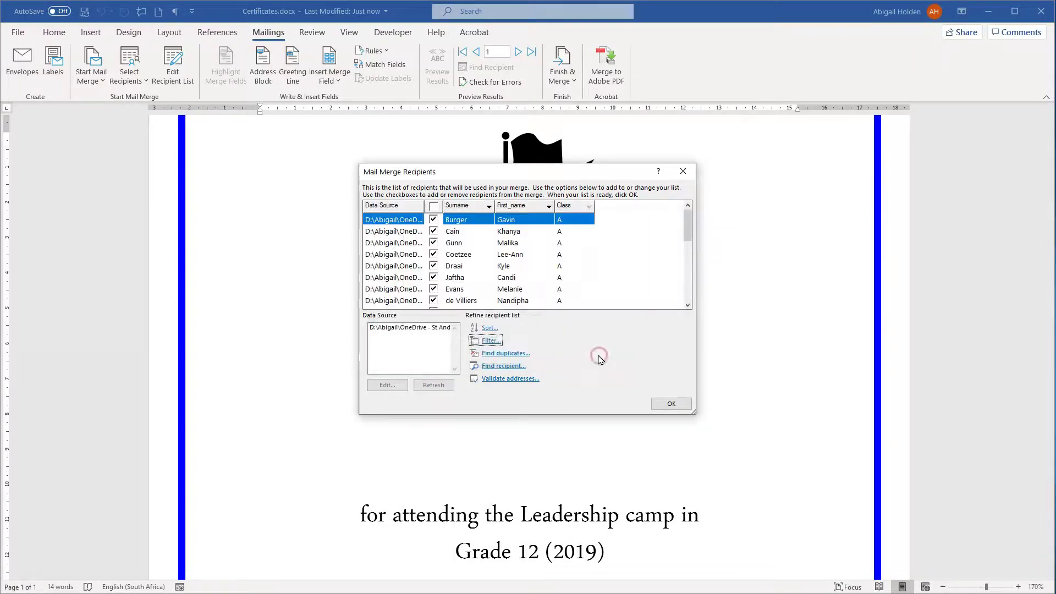
{"action": "scroll", "coordinate": [620, 241], "scroll_direction": "down", "scroll_amount": 4}
{"action": "scroll", "coordinate": [585, 245], "scroll_direction": "up", "scroll_amount": 4}
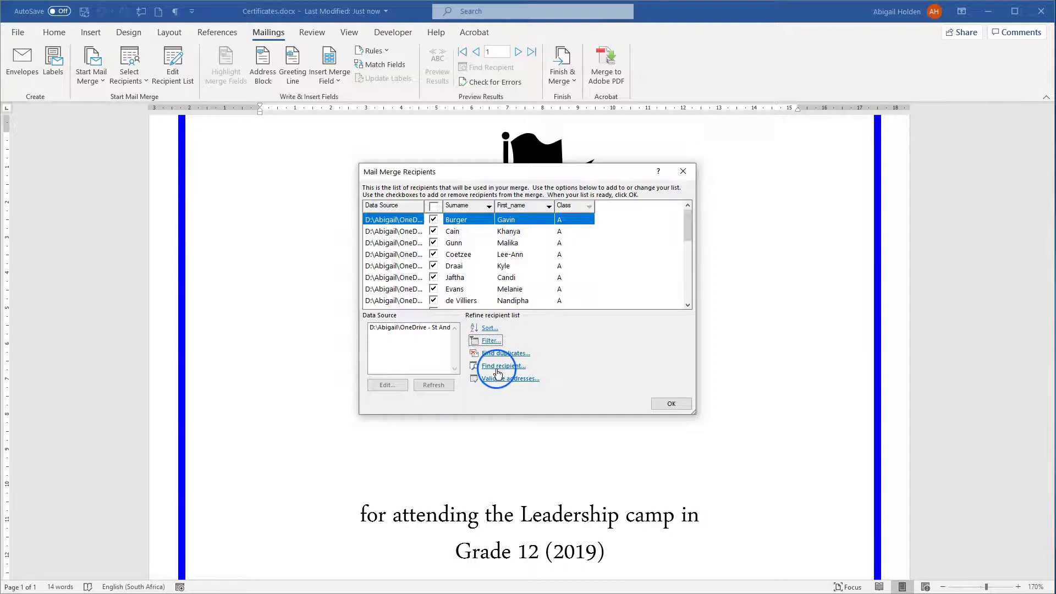
Inspect the sort options of the recipient list without choosing a sort field, and check the list for duplicate entries.
{"action": "left_click", "coordinate": [490, 328]}
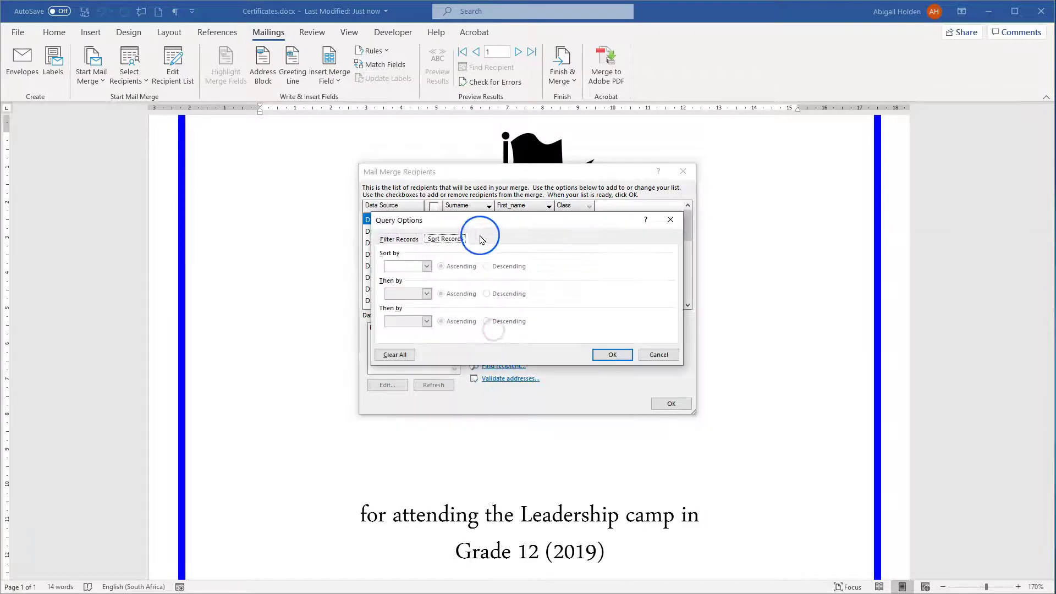
{"action": "left_click", "coordinate": [426, 266]}
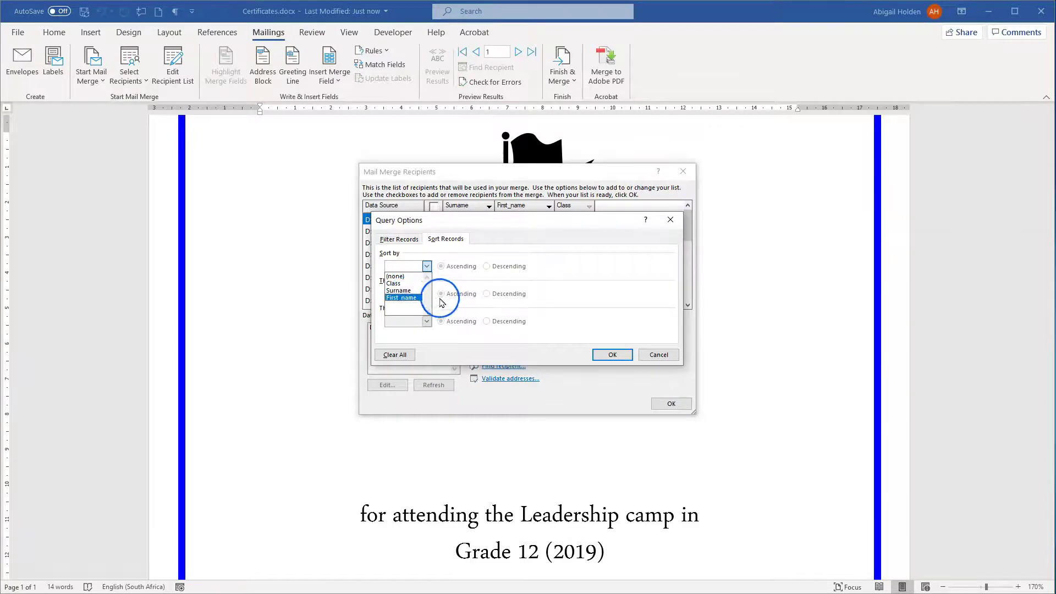
{"action": "left_click", "coordinate": [651, 301]}
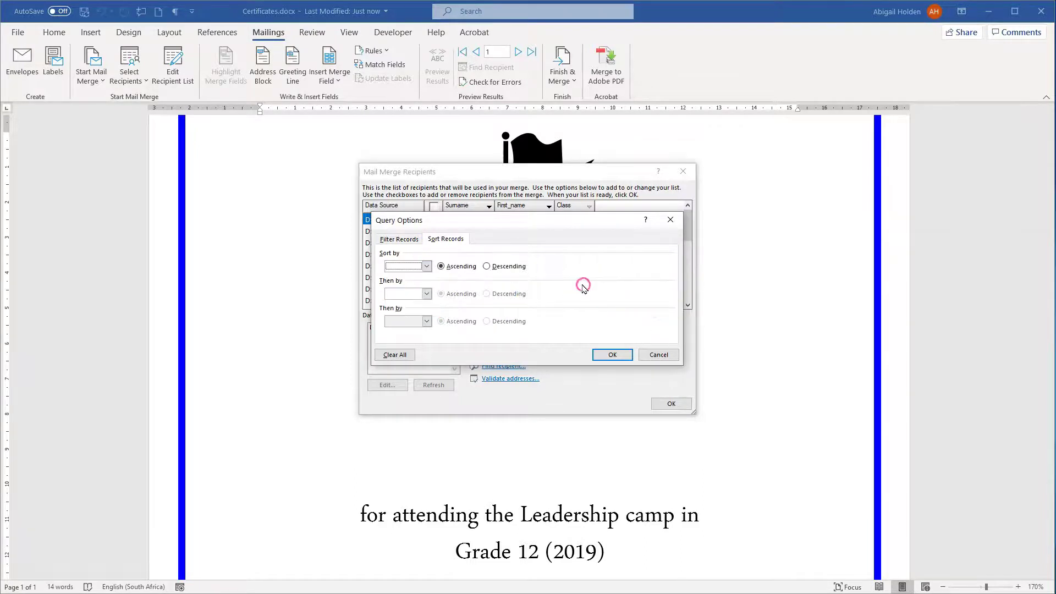
{"action": "left_click", "coordinate": [612, 355]}
{"action": "left_click", "coordinate": [508, 357]}
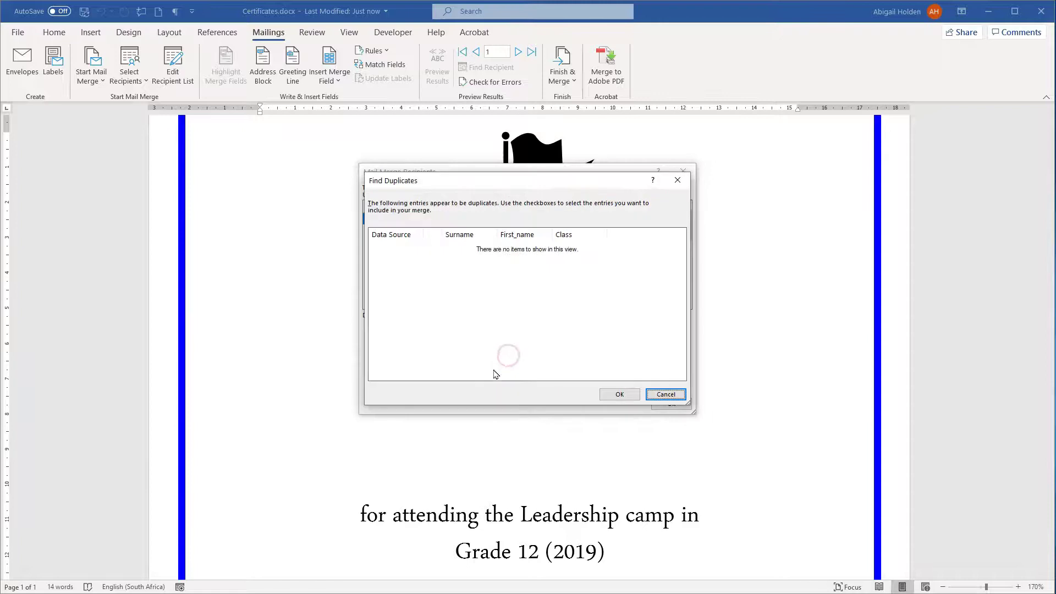
{"action": "left_click", "coordinate": [660, 401]}
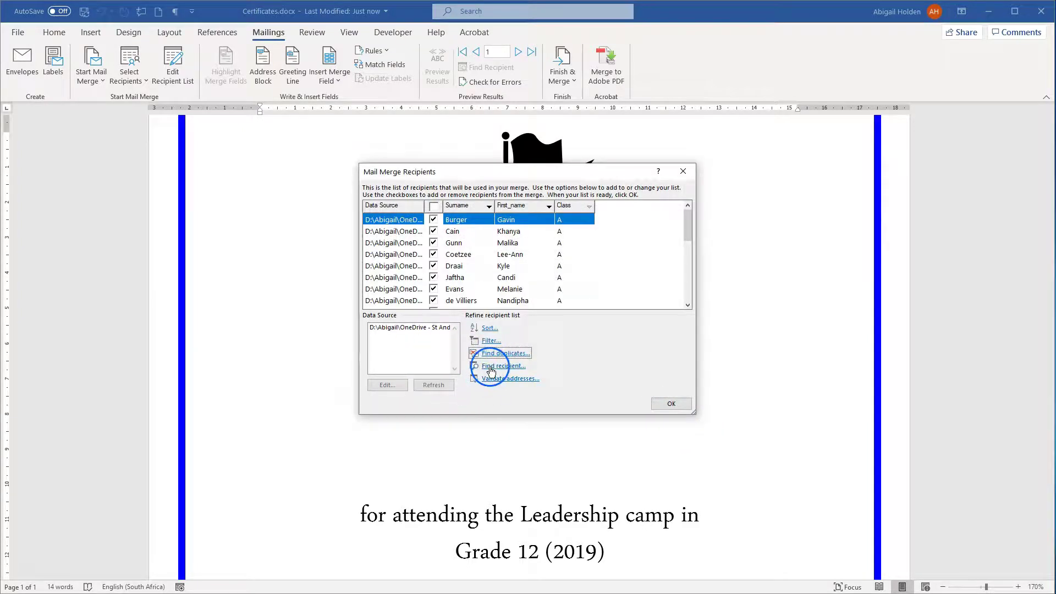
Exclude the 2nd, 5th, 8th, 13th and 16th recipients from the merge and confirm the recipient list.
{"action": "left_click", "coordinate": [434, 235]}
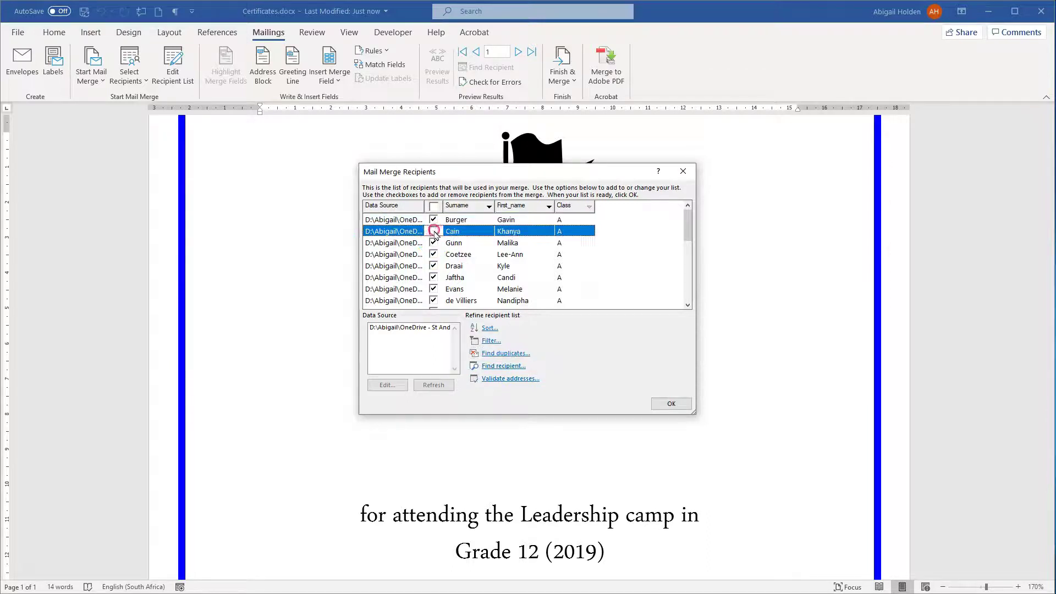
{"action": "left_click", "coordinate": [435, 267]}
{"action": "left_click", "coordinate": [436, 302]}
{"action": "scroll", "coordinate": [437, 307], "scroll_direction": "down", "scroll_amount": 3}
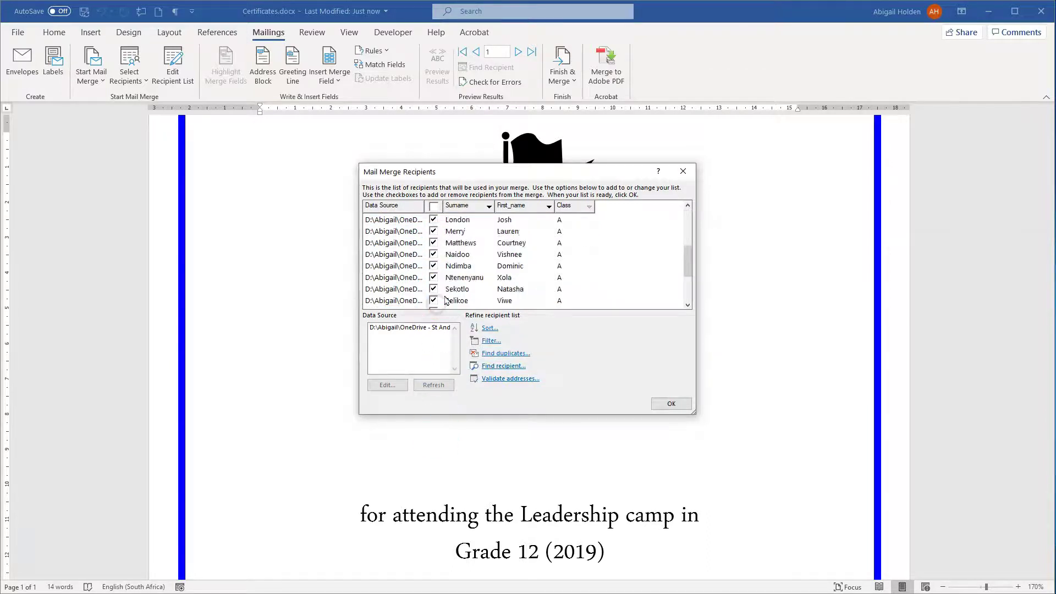
{"action": "left_click", "coordinate": [430, 289]}
{"action": "left_click", "coordinate": [435, 255]}
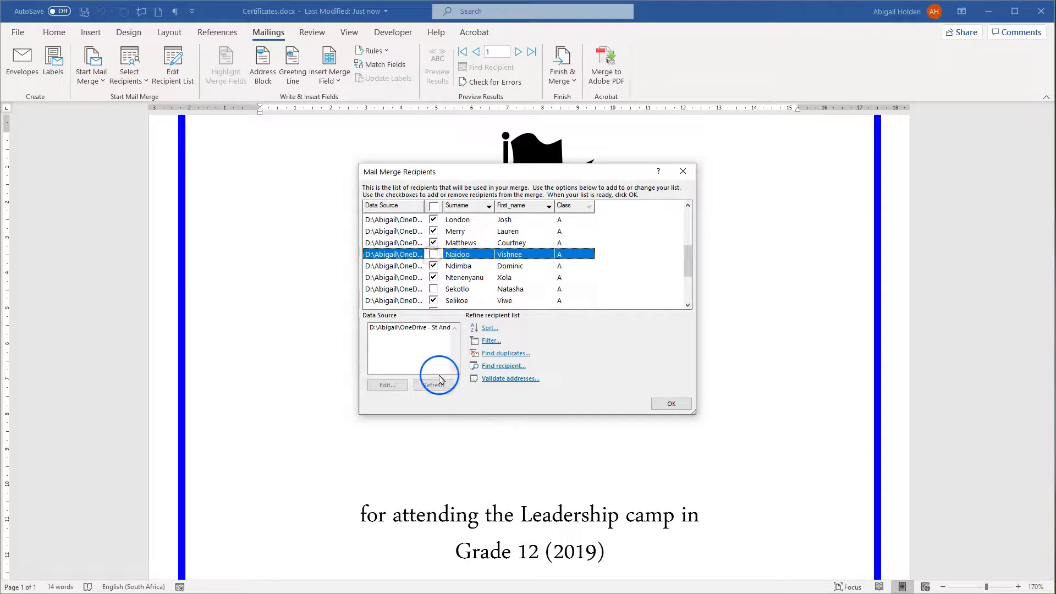
{"action": "left_click", "coordinate": [671, 403]}
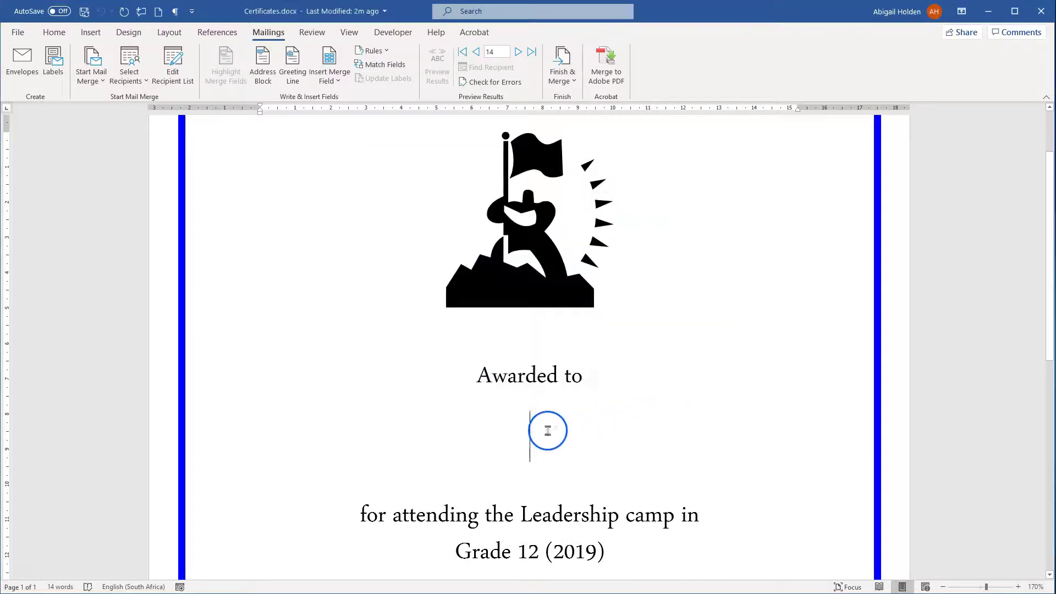
Insert the First_name and Surname merge fields, separated by a space, on the blank line under "Awarded to".
{"action": "left_click", "coordinate": [333, 81]}
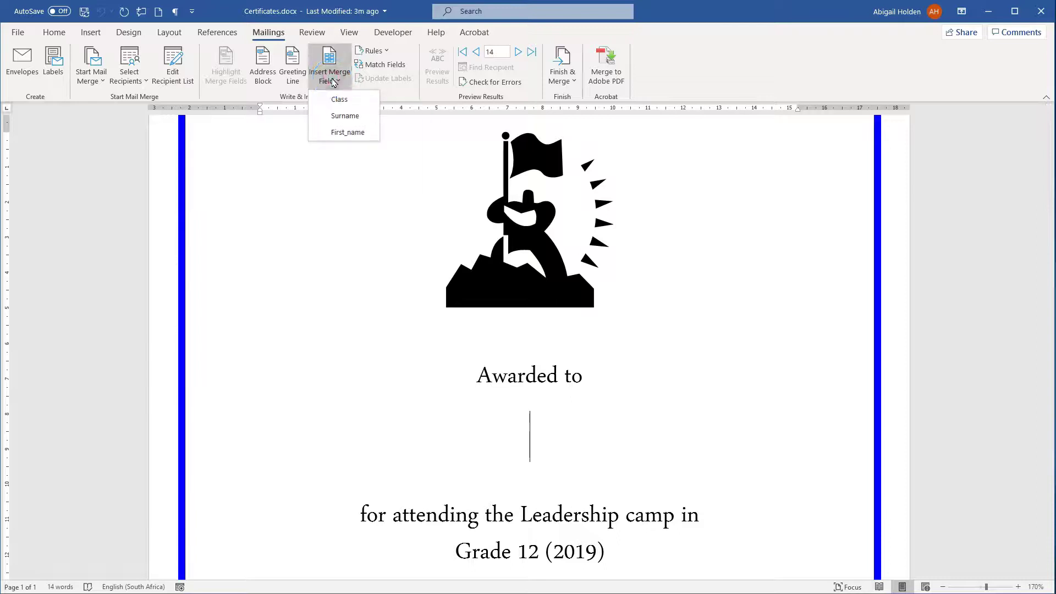
{"action": "left_click", "coordinate": [338, 132]}
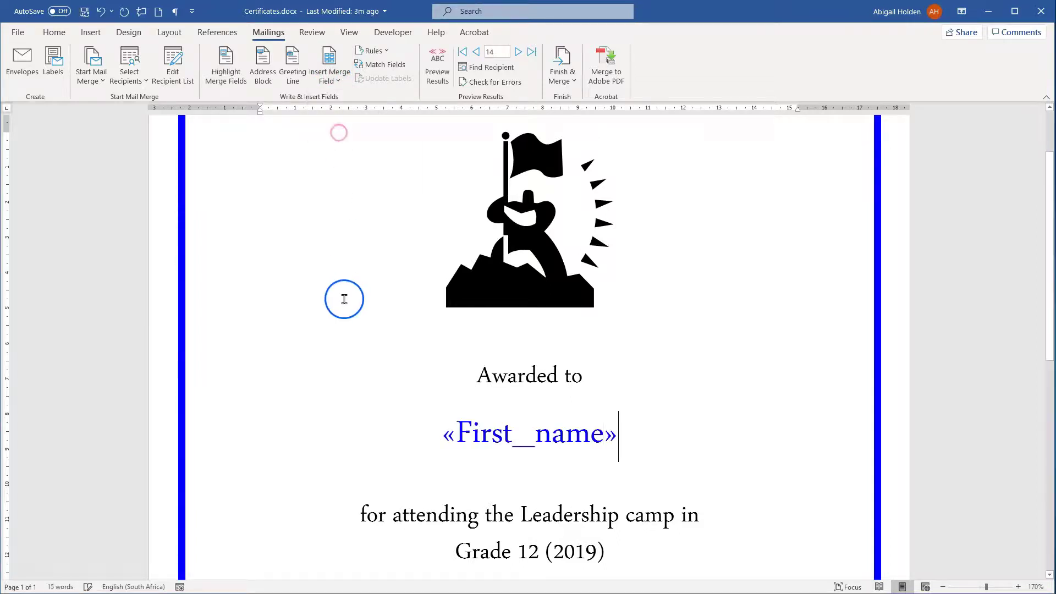
{"action": "left_click", "coordinate": [331, 77]}
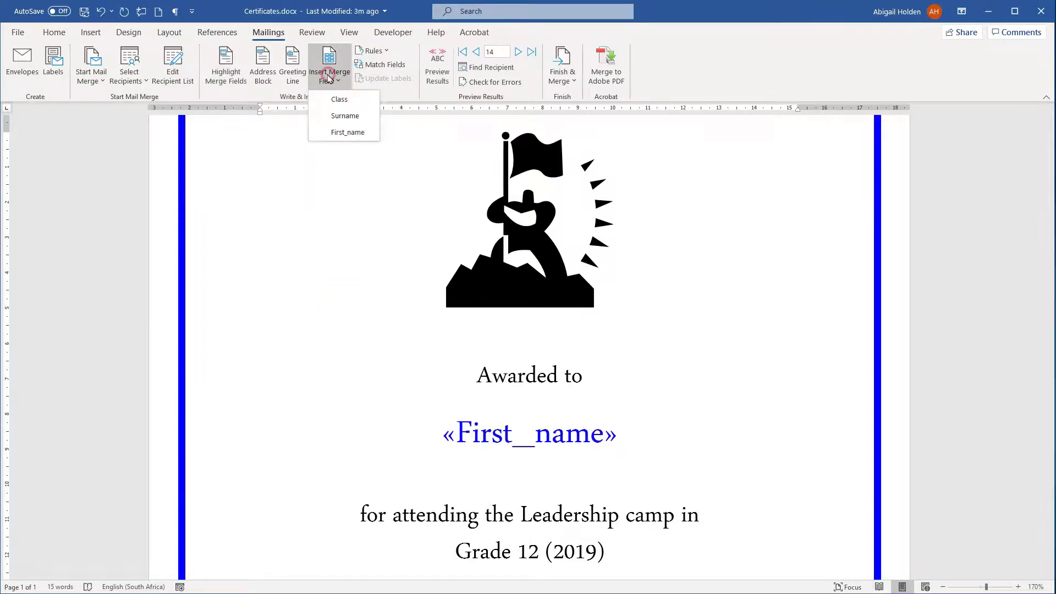
{"action": "left_click", "coordinate": [332, 117]}
{"action": "scroll", "coordinate": [407, 374], "scroll_direction": "down", "scroll_amount": 5}
{"action": "scroll", "coordinate": [388, 352], "scroll_direction": "up", "scroll_amount": 2}
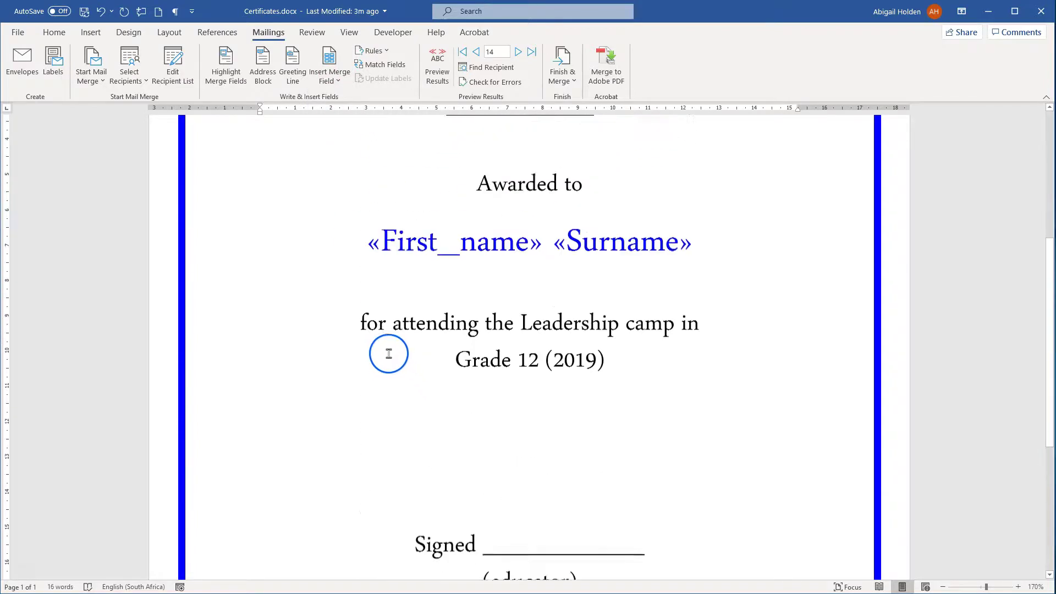
{"action": "scroll", "coordinate": [388, 353], "scroll_direction": "up", "scroll_amount": 1}
Preview the merge results on the certificate and highlight the merge fields briefly before removing the highlighting.
{"action": "left_click", "coordinate": [439, 66]}
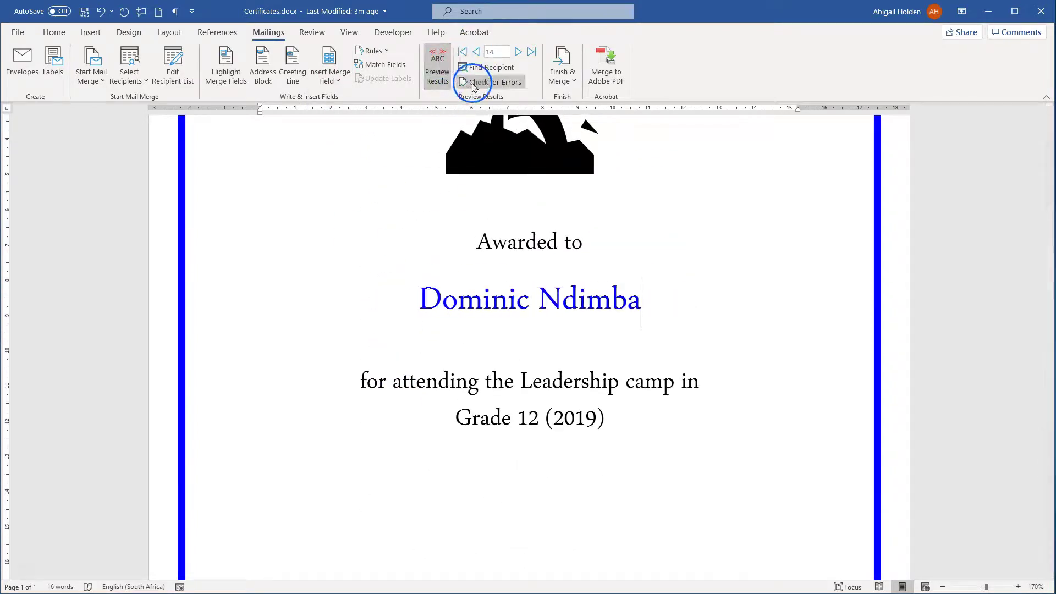
{"action": "left_click", "coordinate": [227, 65]}
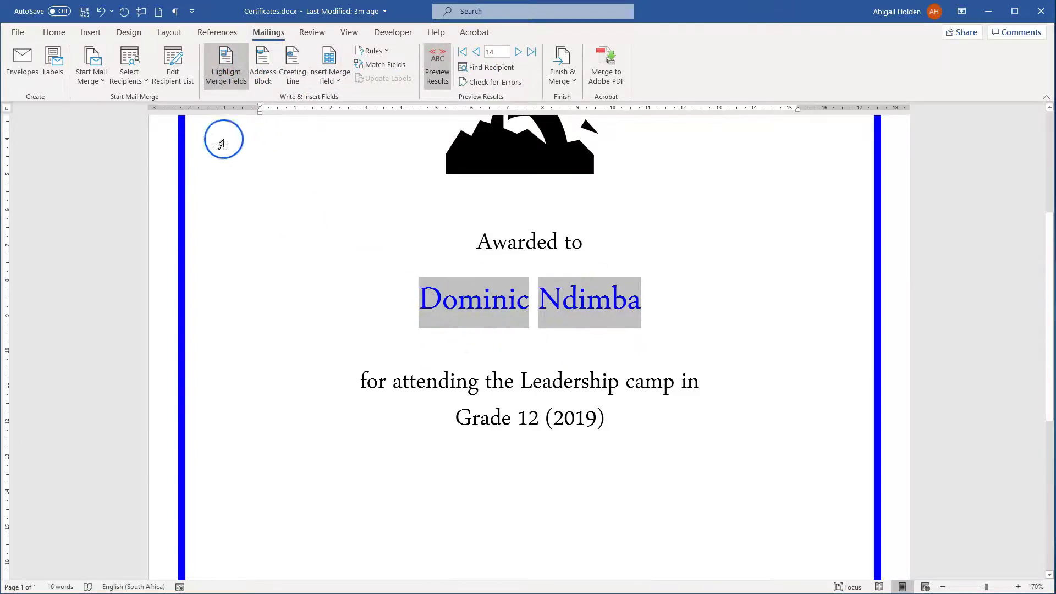
{"action": "left_click", "coordinate": [222, 65]}
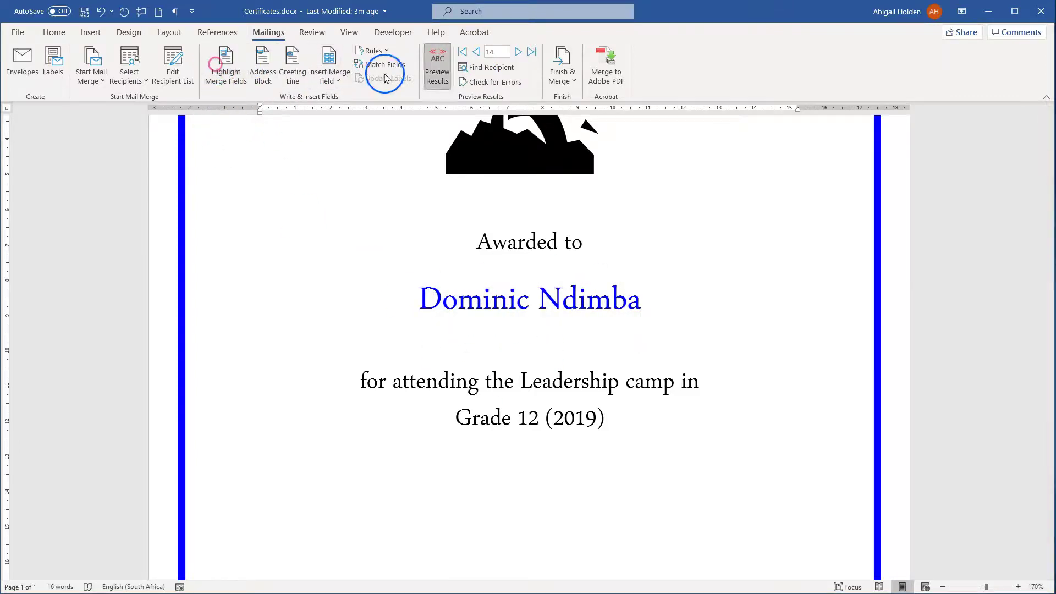
Browse backward and forward through the previewed certificate records, and turn the results preview off.
{"action": "left_click", "coordinate": [476, 51]}
{"action": "left_click", "coordinate": [476, 52]}
{"action": "left_click", "coordinate": [476, 51]}
{"action": "left_click", "coordinate": [476, 52]}
{"action": "left_click", "coordinate": [476, 51]}
{"action": "left_click", "coordinate": [476, 51]}
{"action": "left_click", "coordinate": [476, 52]}
{"action": "left_click", "coordinate": [476, 52]}
{"action": "left_click", "coordinate": [477, 52]}
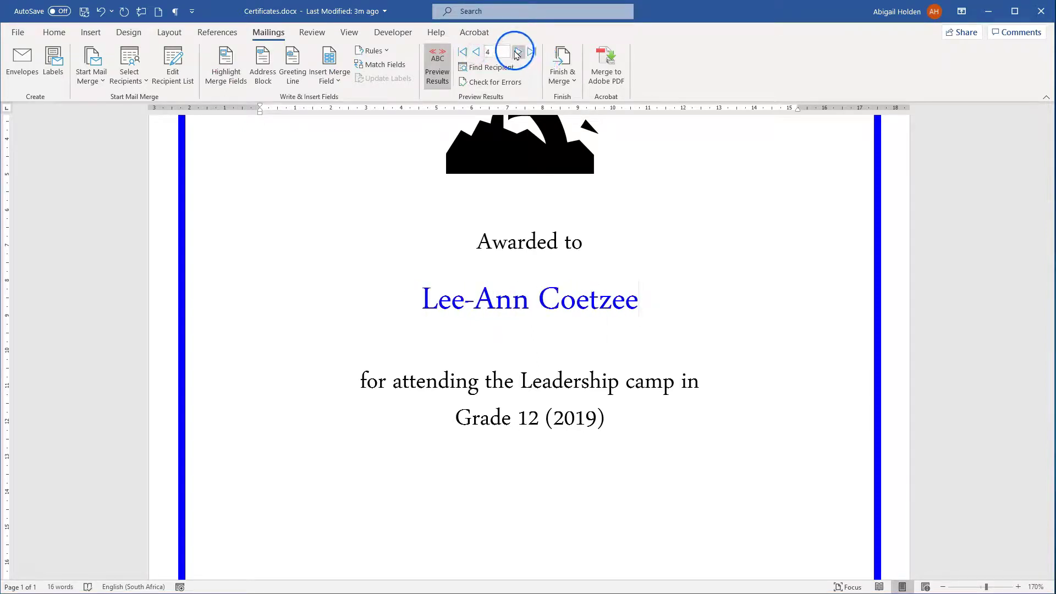
{"action": "left_click", "coordinate": [517, 52]}
{"action": "left_click", "coordinate": [517, 51]}
{"action": "left_click", "coordinate": [516, 51]}
{"action": "left_click", "coordinate": [517, 52]}
{"action": "left_click", "coordinate": [517, 52]}
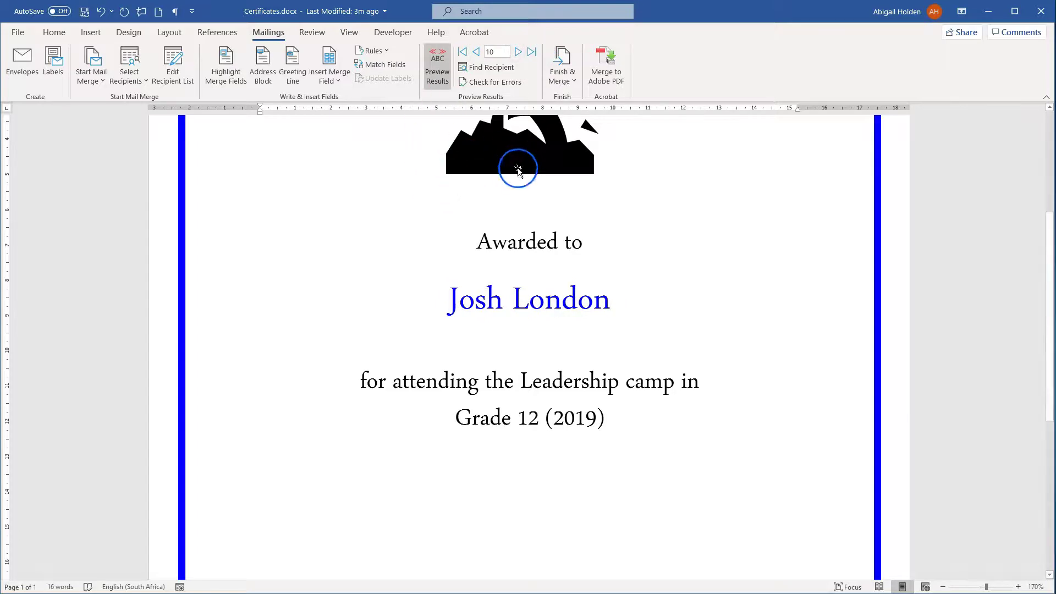
{"action": "left_click", "coordinate": [447, 83]}
Finish the merge by sending all records to a new document of individual certificates.
{"action": "left_click", "coordinate": [563, 79]}
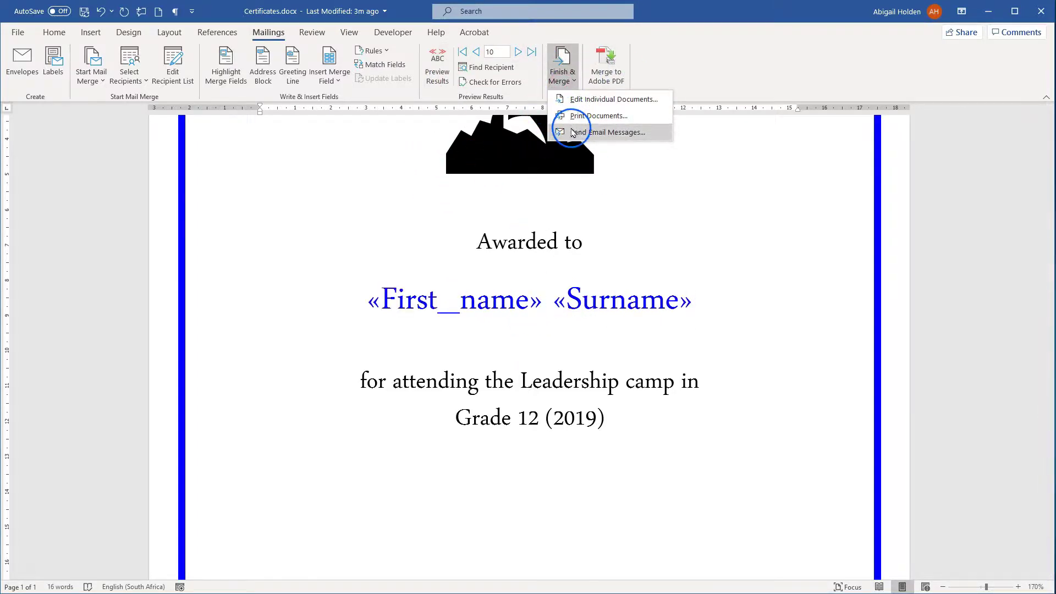
{"action": "left_click", "coordinate": [576, 101]}
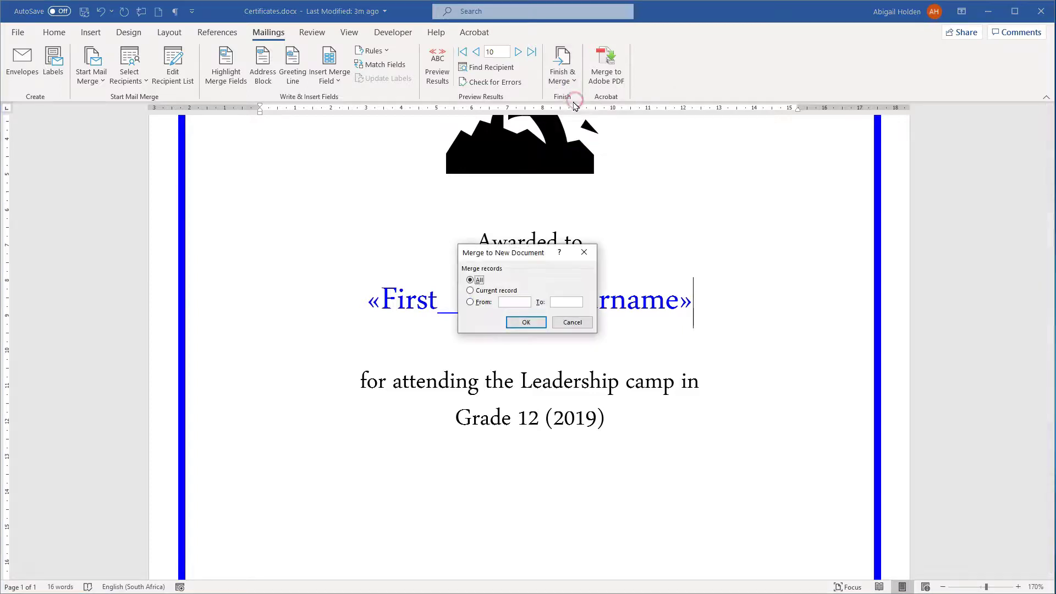
{"action": "left_click", "coordinate": [516, 323]}
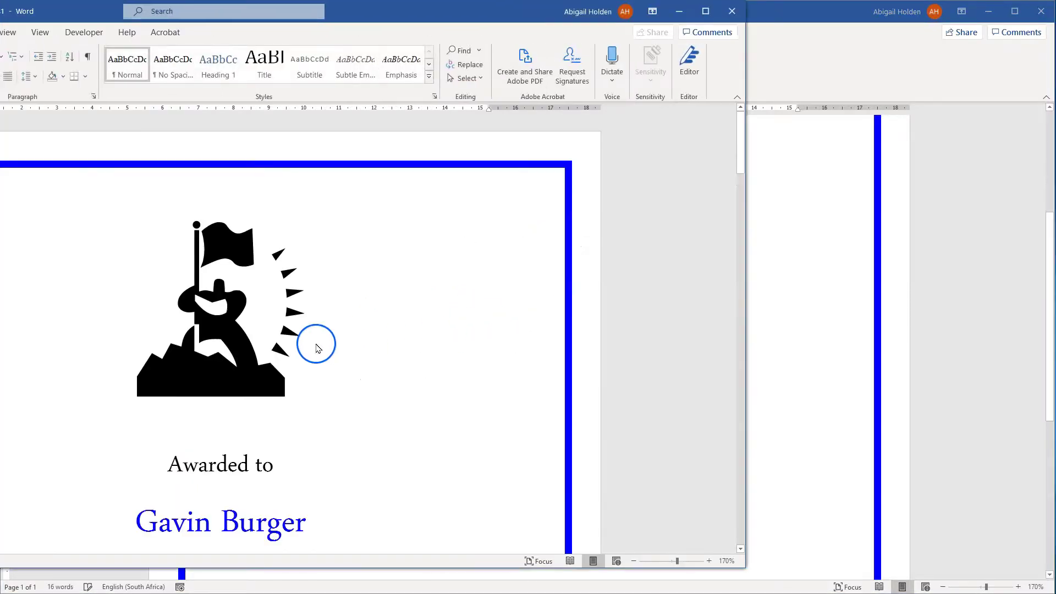
Bring the merged certificates document fully into view and examine the awarded names on its first pages.
{"action": "double_click", "coordinate": [210, 21]}
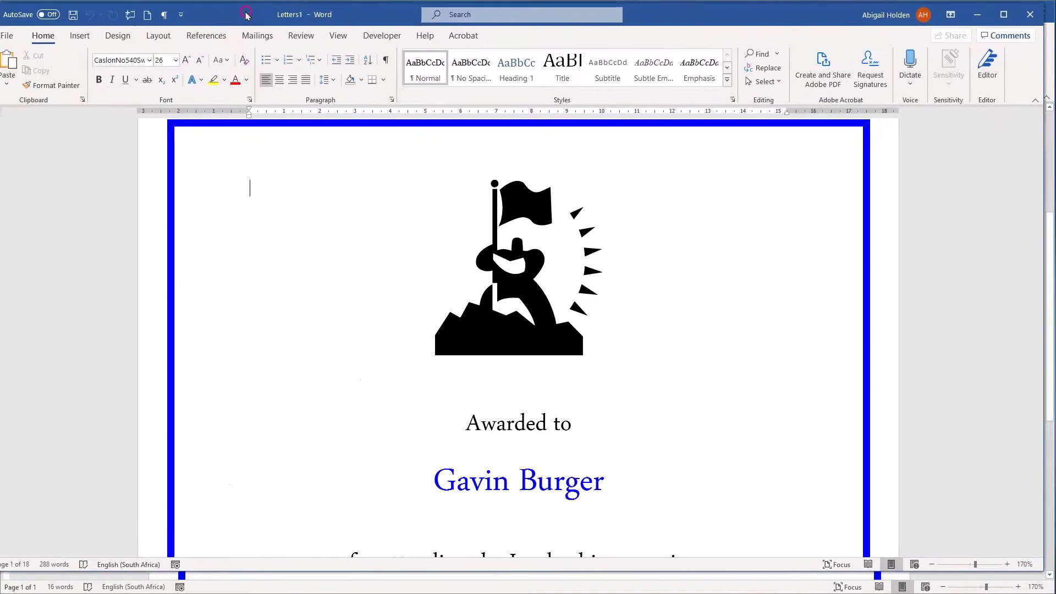
{"action": "scroll", "coordinate": [524, 475], "scroll_direction": "down", "scroll_amount": 3}
{"action": "scroll", "coordinate": [694, 444], "scroll_direction": "down", "scroll_amount": 20}
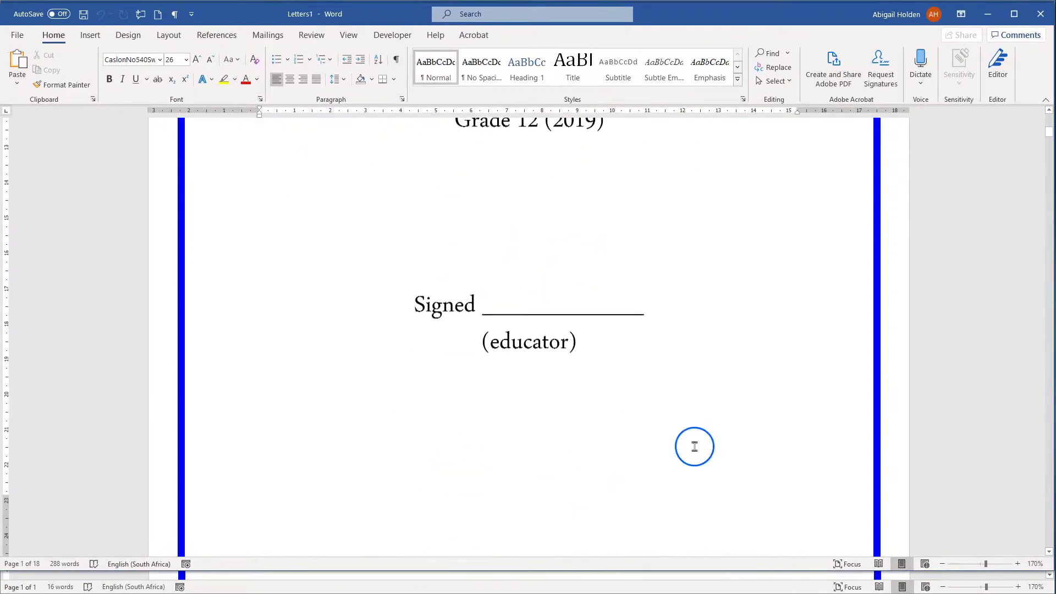
{"action": "scroll", "coordinate": [519, 330], "scroll_direction": "down", "scroll_amount": 15}
{"action": "scroll", "coordinate": [508, 416], "scroll_direction": "down", "scroll_amount": 15}
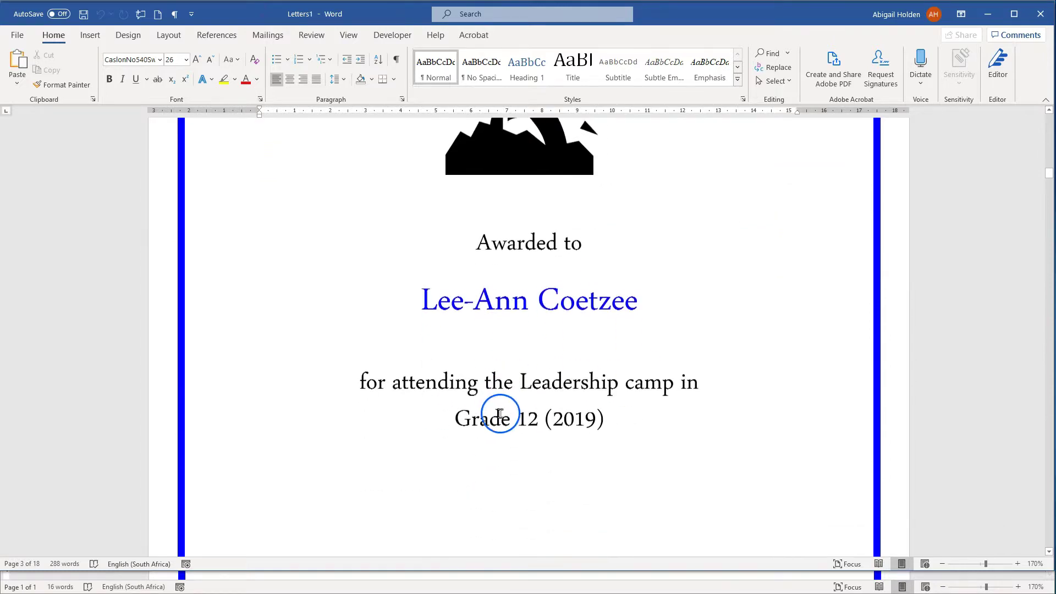
{"action": "scroll", "coordinate": [572, 481], "scroll_direction": "down", "scroll_amount": 15}
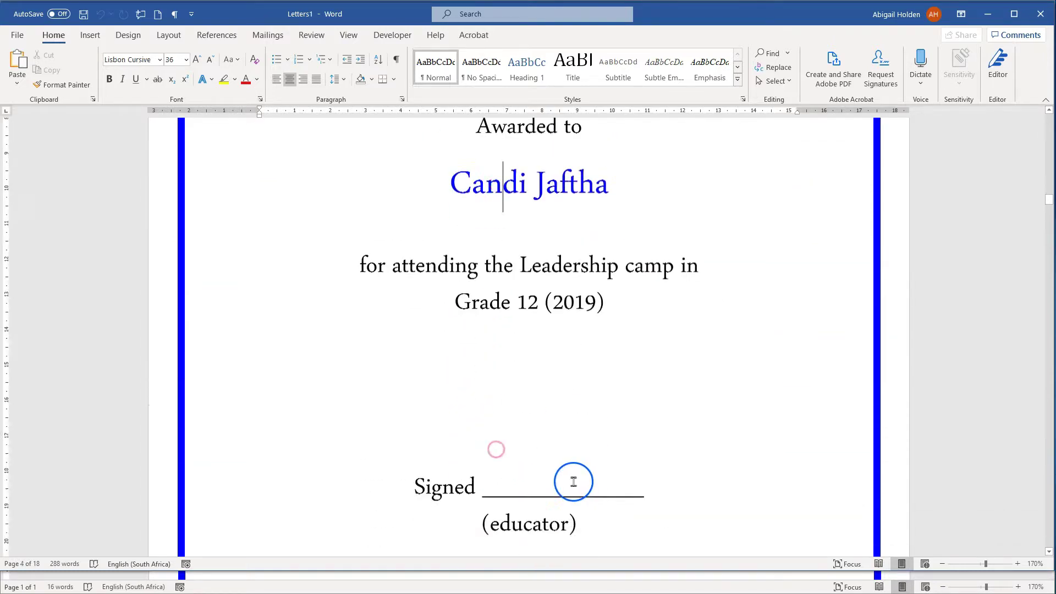
{"action": "left_click", "coordinate": [499, 458]}
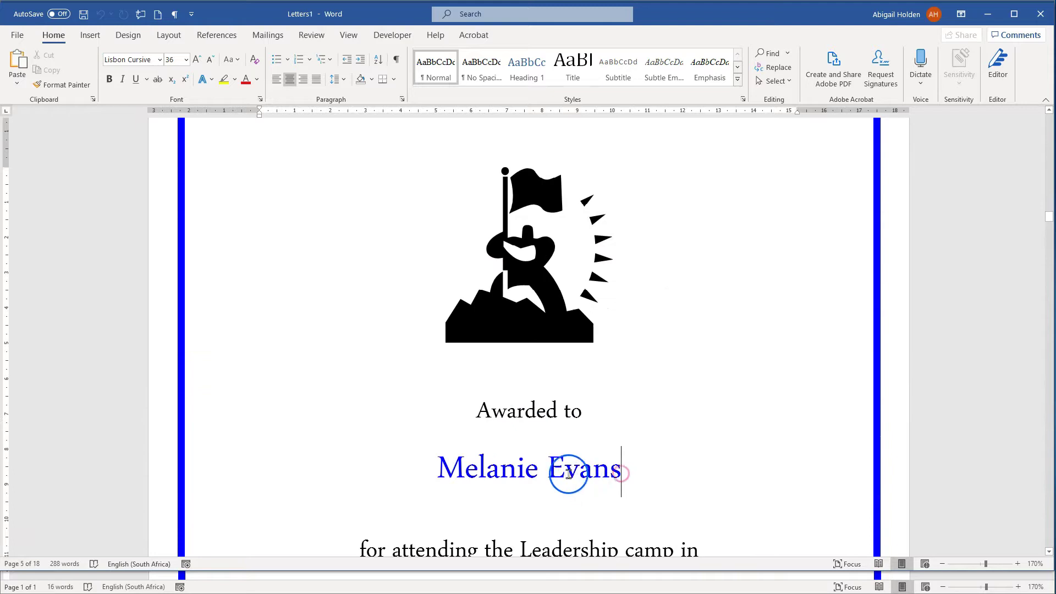